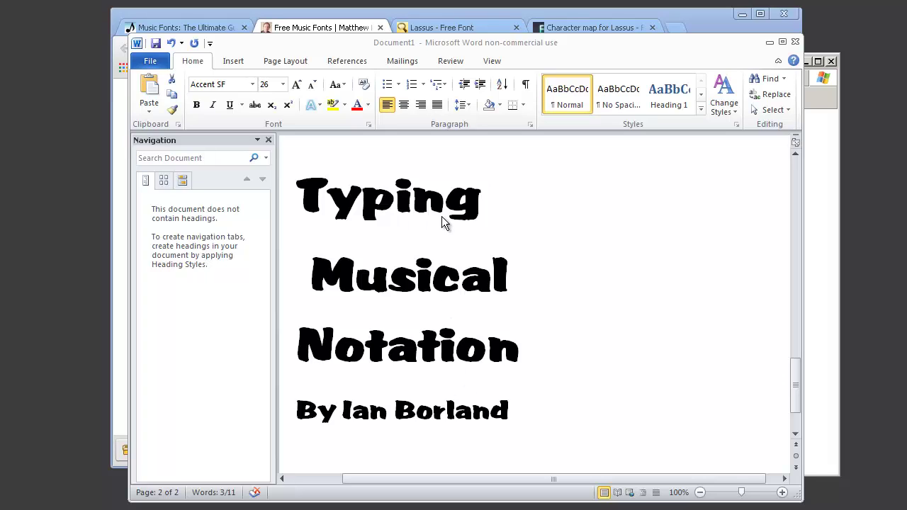
Step: Change the font of the word "Typing" on the first line to Lassus
click(482, 209)
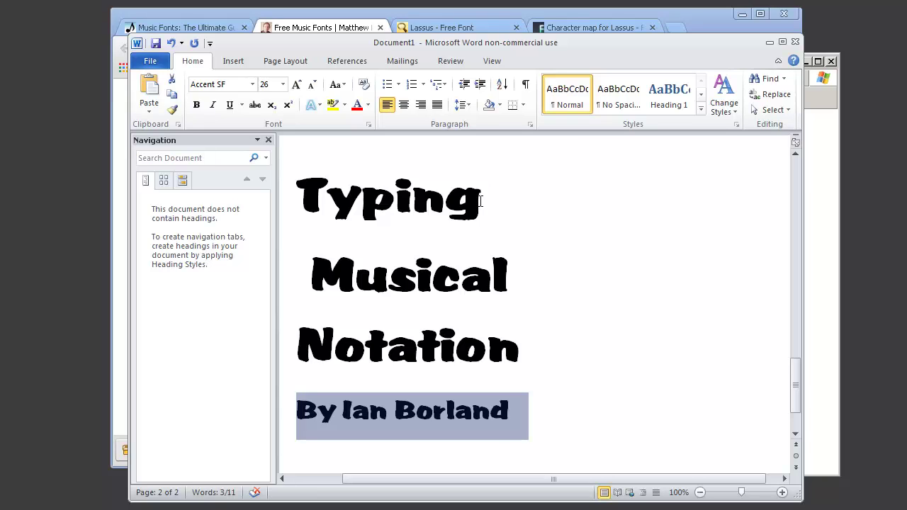
drag(482, 199, 307, 203)
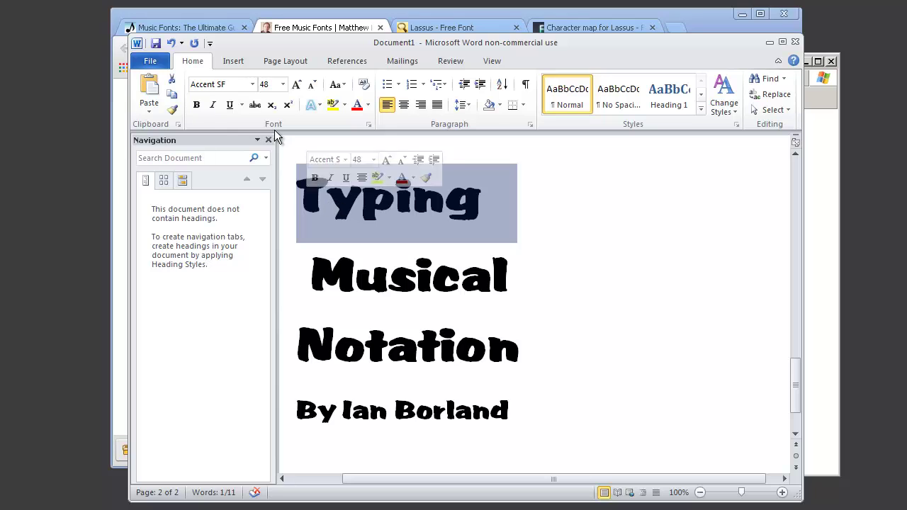
click(253, 85)
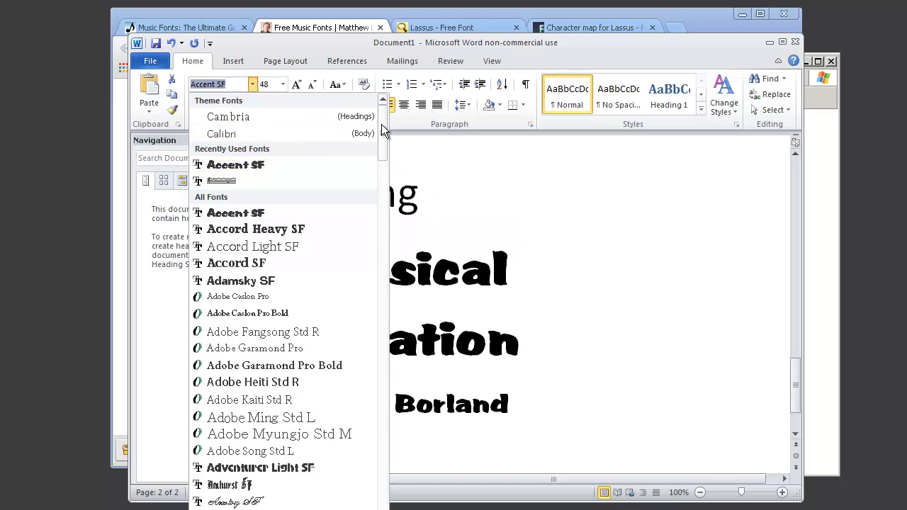
drag(384, 132, 377, 360)
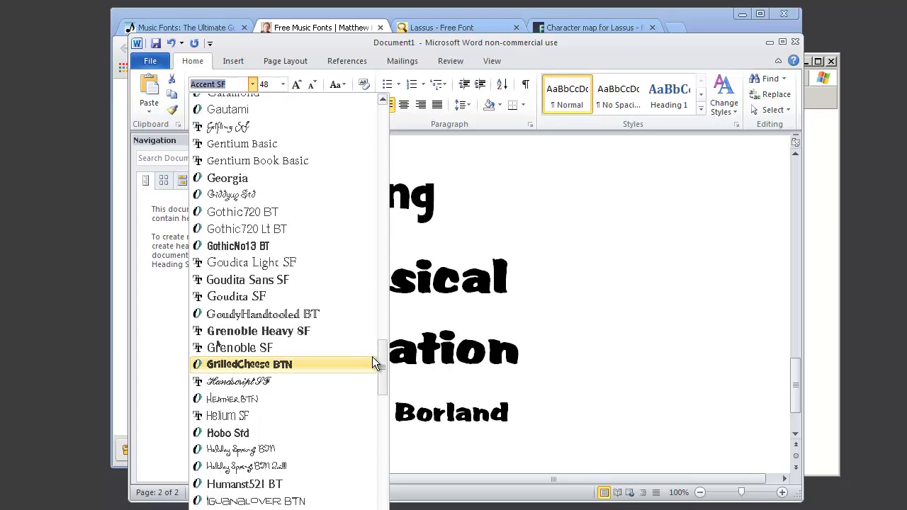
drag(378, 365, 383, 430)
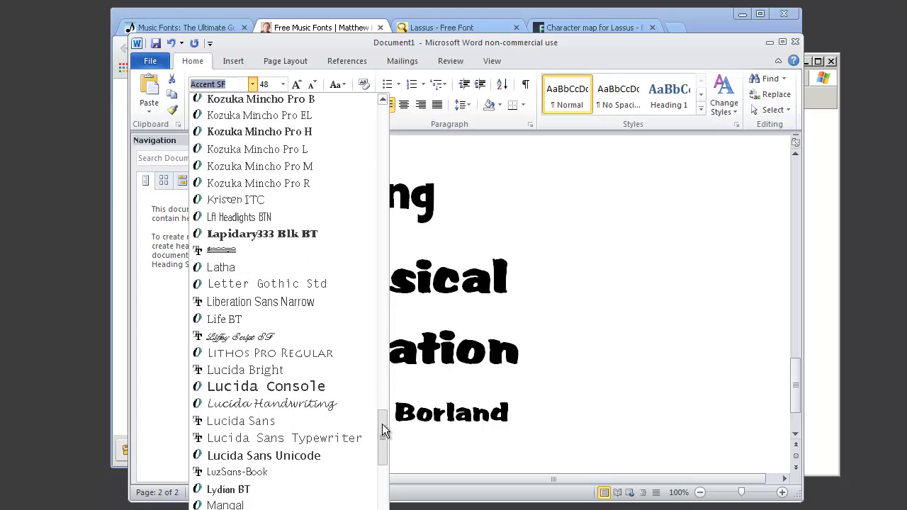
click(237, 251)
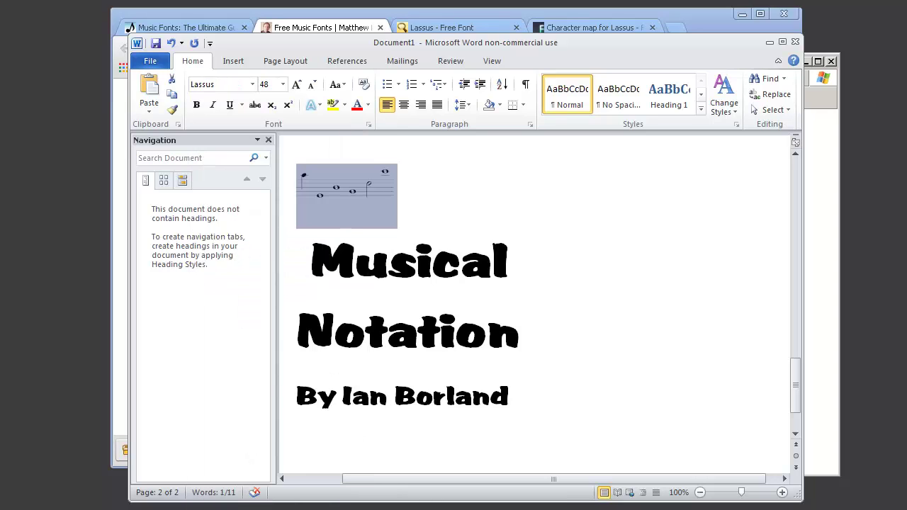
click(408, 201)
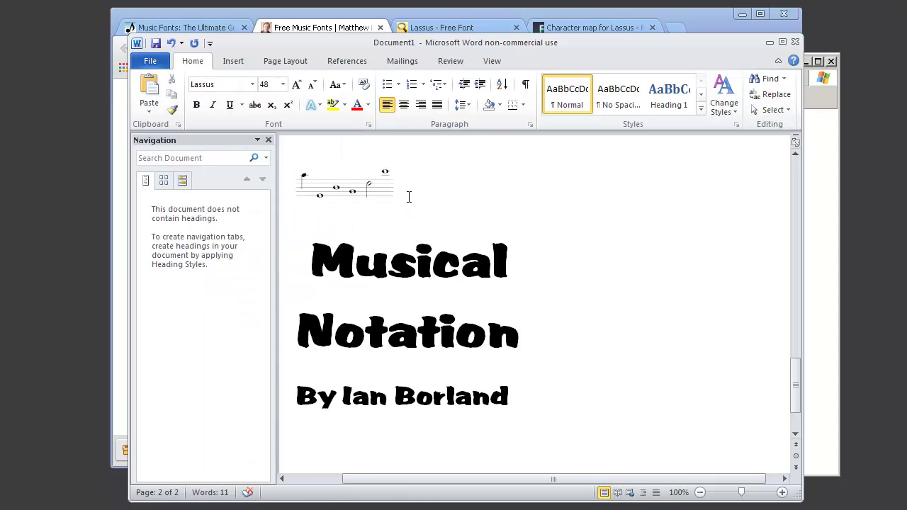
Step: Switch the first line of music notes back to the Accent SF font
drag(403, 185, 298, 190)
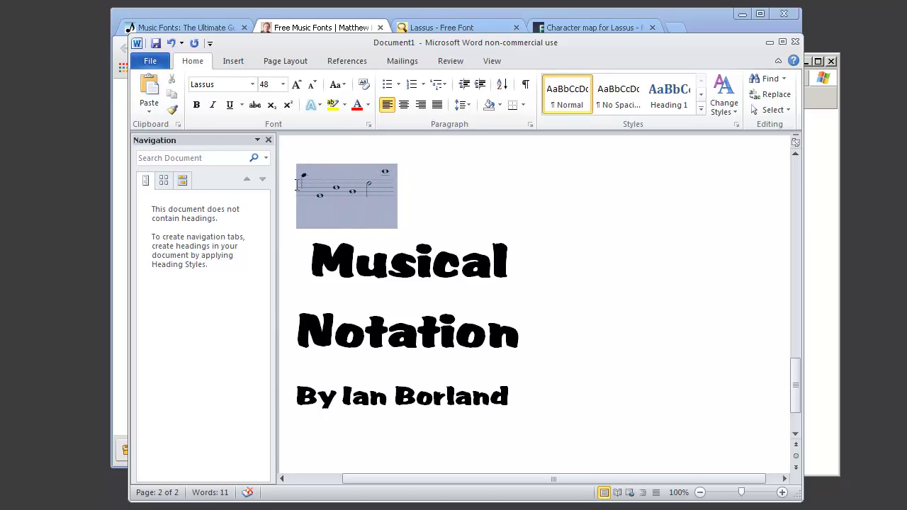
click(253, 84)
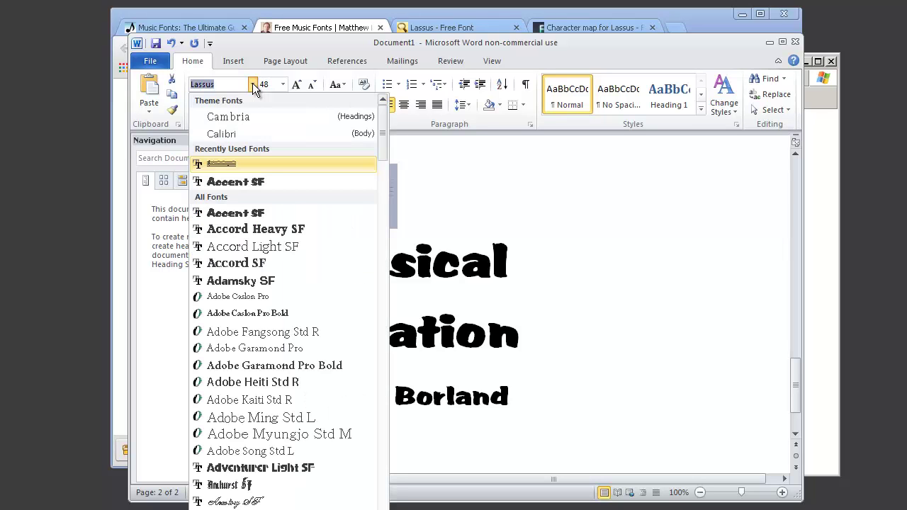
click(240, 181)
click(491, 206)
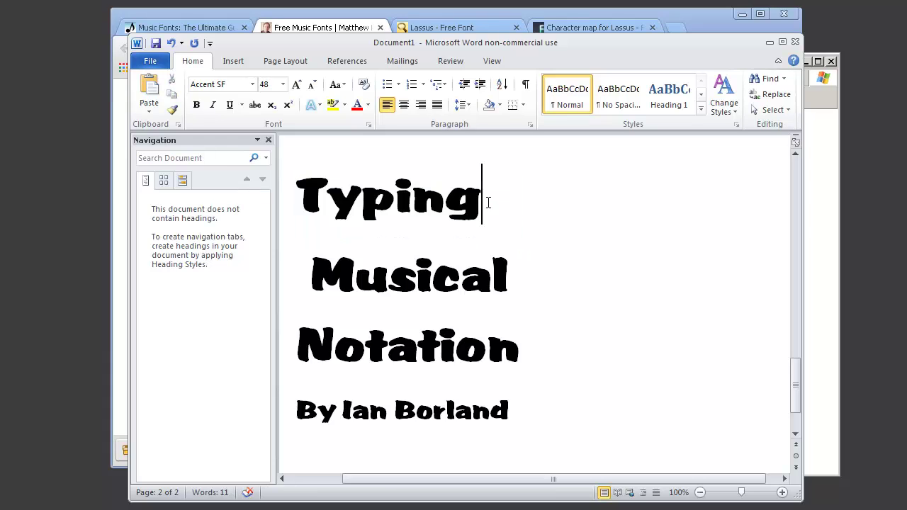
Step: Reapply the Lassus font to the word "Typing" and add the word "effect" after it on the same line
drag(486, 200, 299, 196)
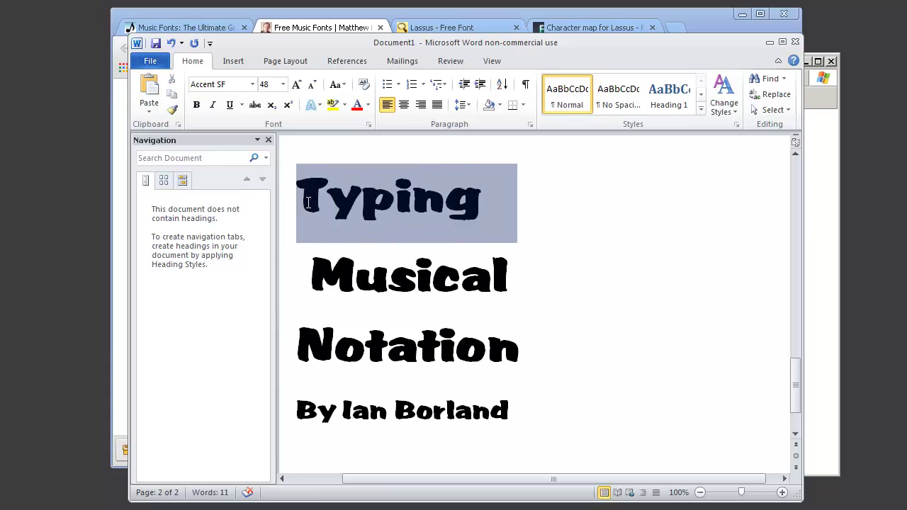
click(252, 84)
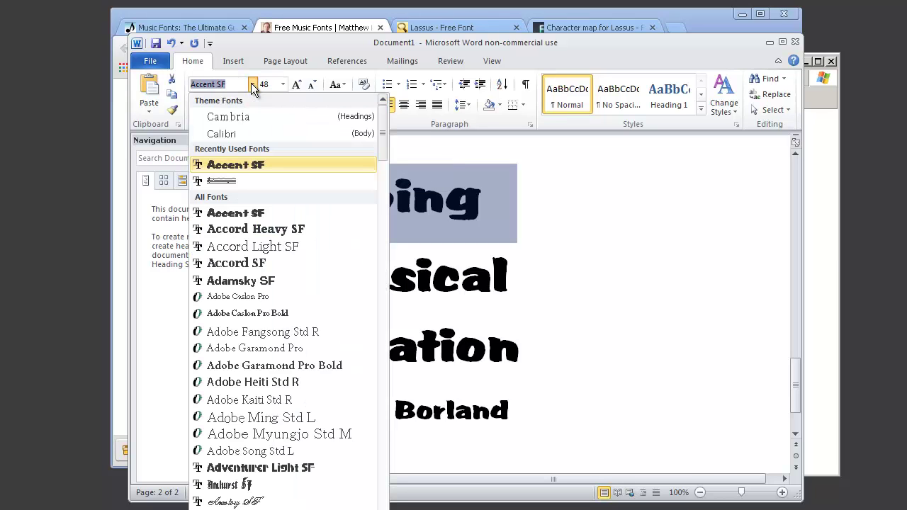
click(219, 186)
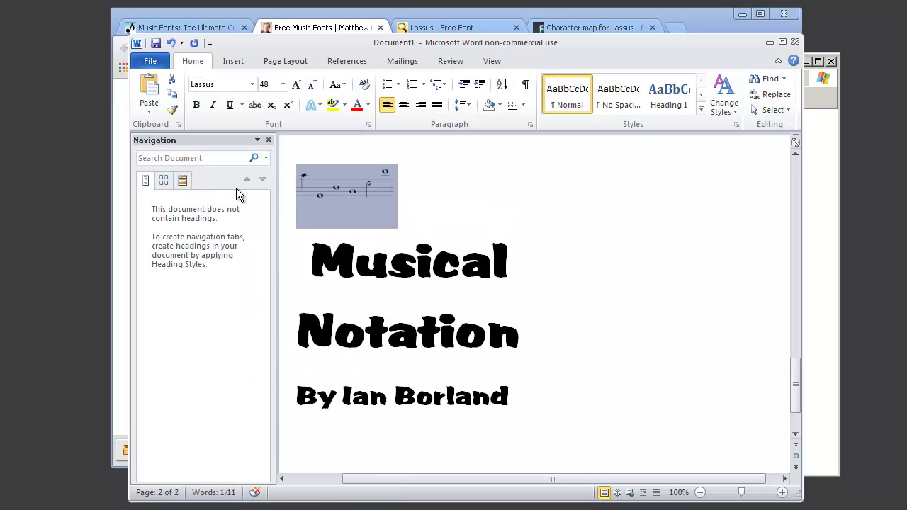
click(415, 191)
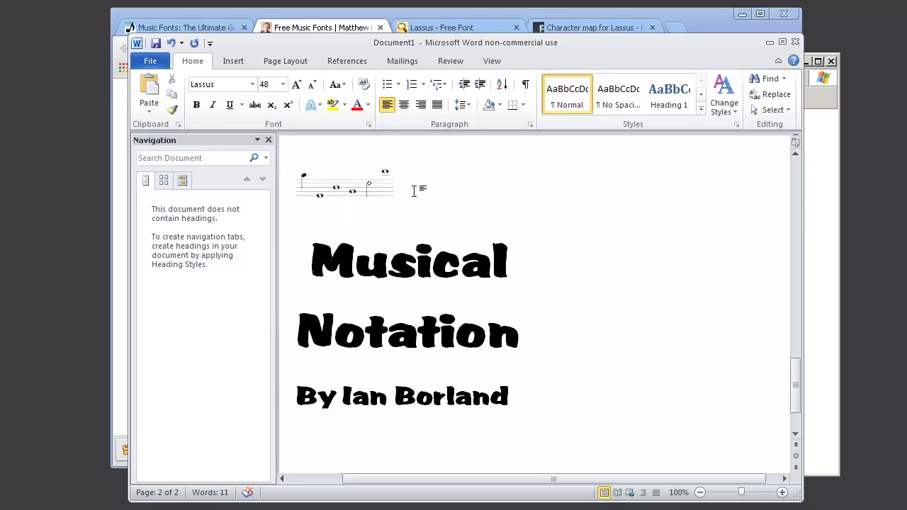
text(effect)
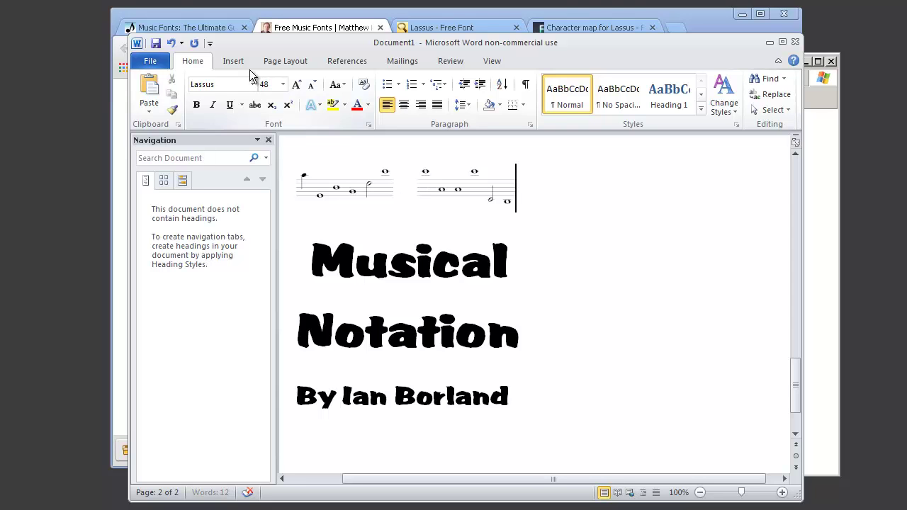
Step: Switch to Chrome and look through the Music Fonts: The Ultimate Guide article, from its title down to the numbered font list
click(260, 23)
click(238, 25)
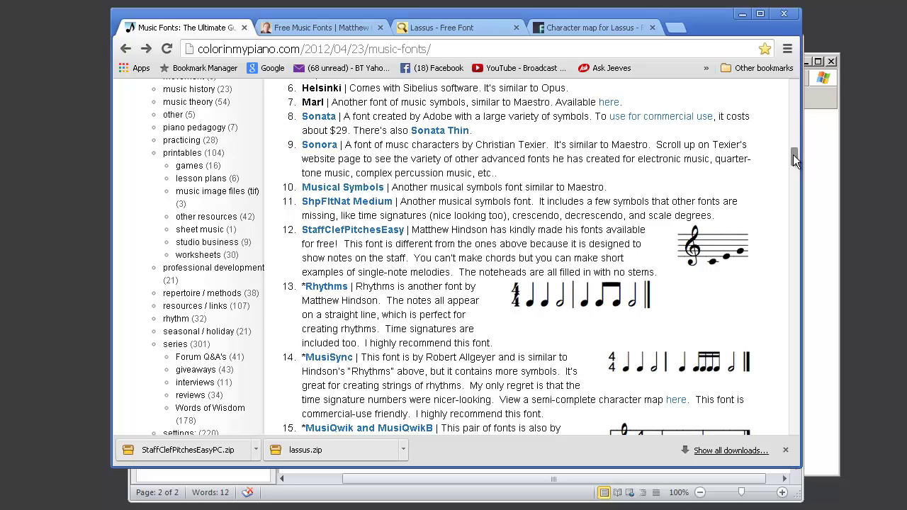
drag(793, 154, 794, 98)
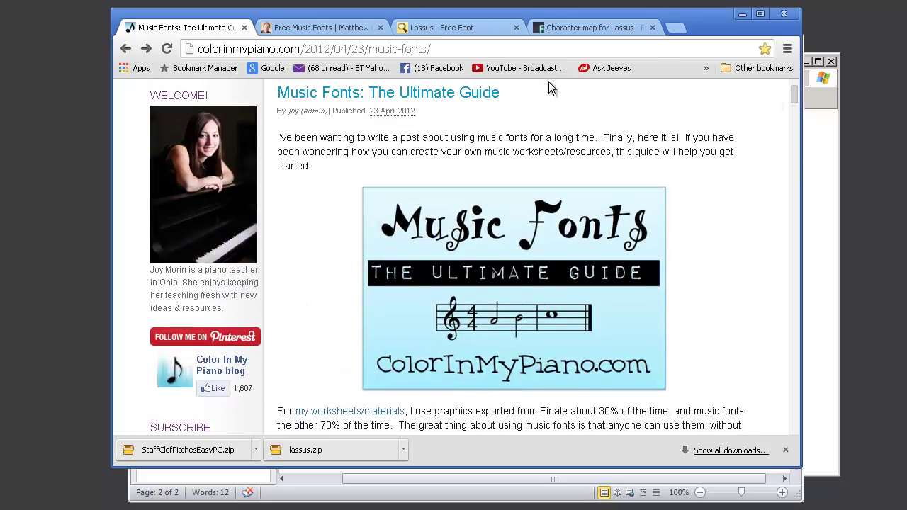
drag(433, 49, 198, 49)
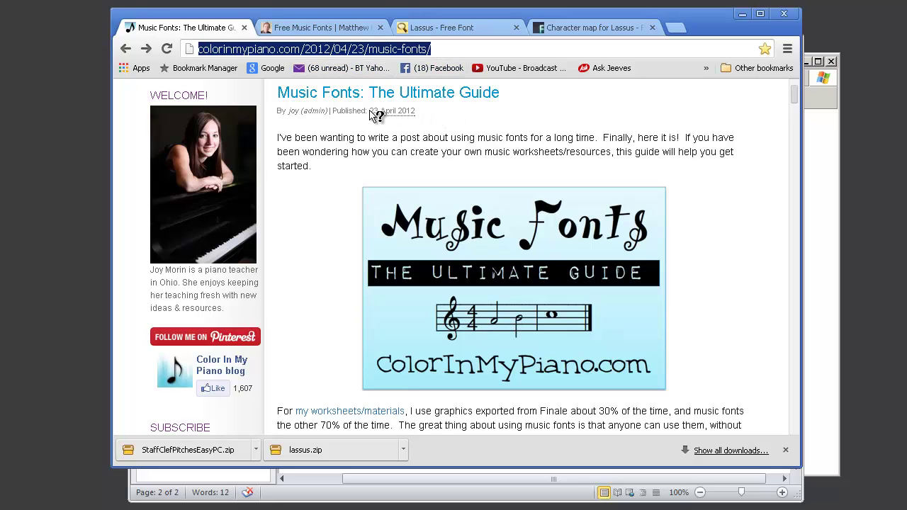
drag(279, 91, 532, 95)
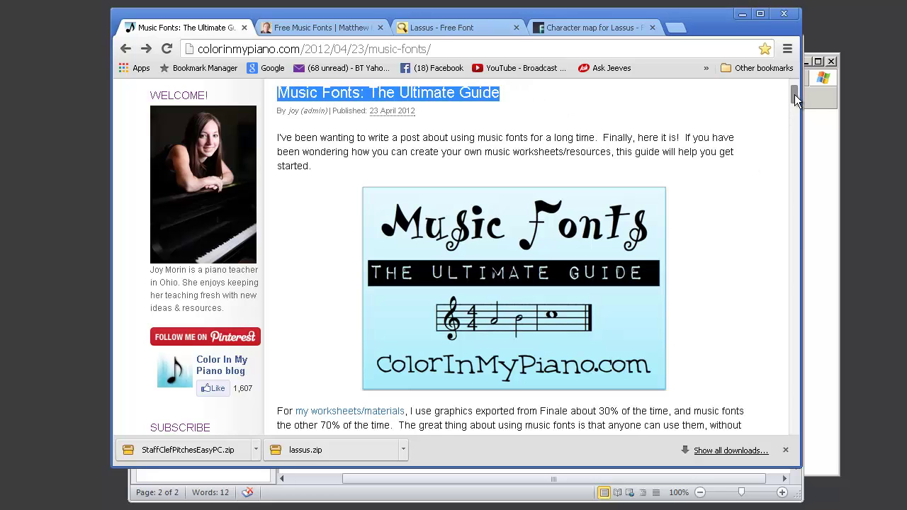
drag(795, 99, 795, 134)
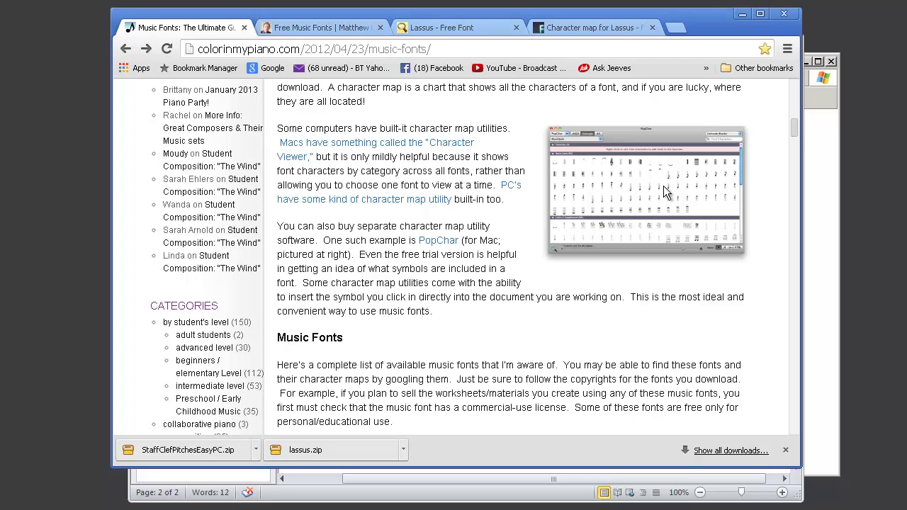
drag(793, 134, 793, 146)
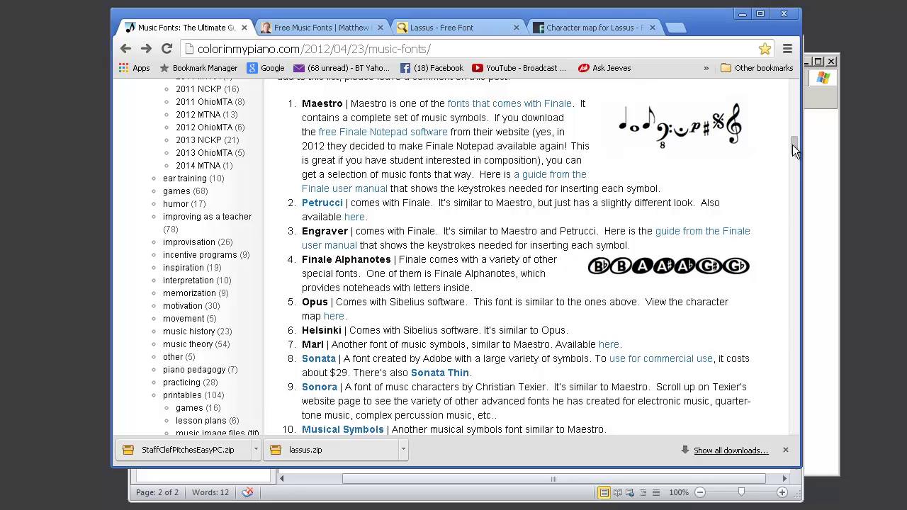
drag(793, 145, 792, 163)
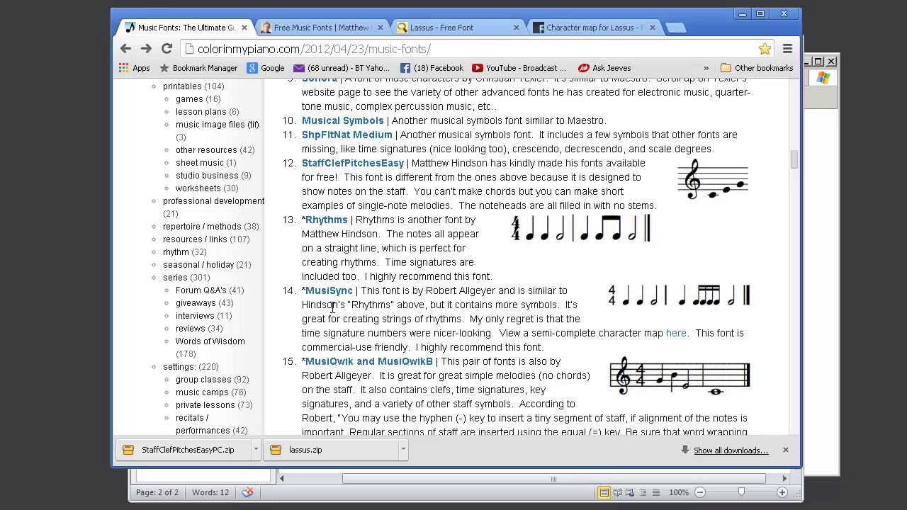
Step: Open the MusiQwik and MusiQwikB link in a new tab and download the MusiQwik font from its FontSpace page
right_click(344, 369)
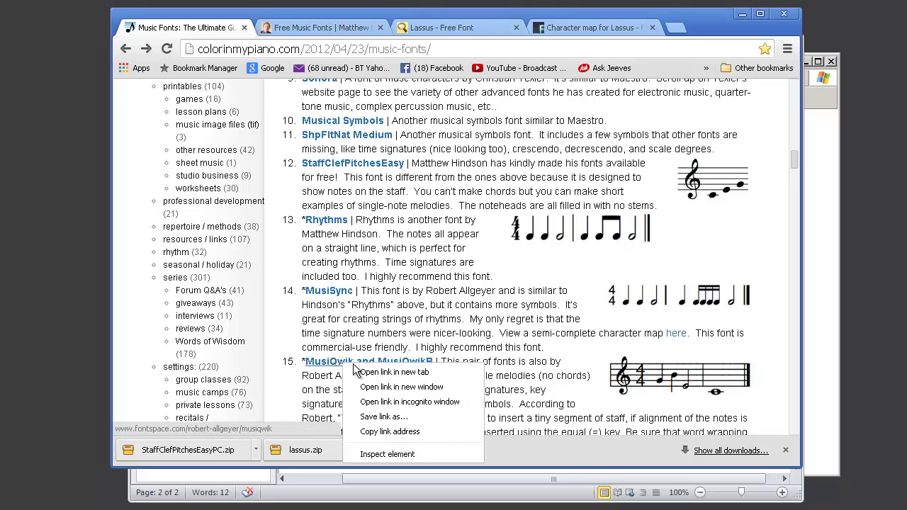
click(411, 380)
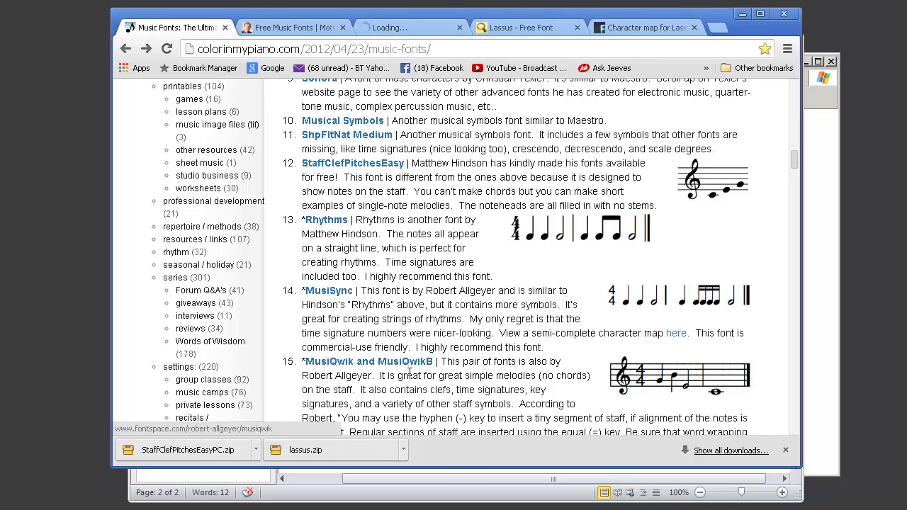
click(407, 27)
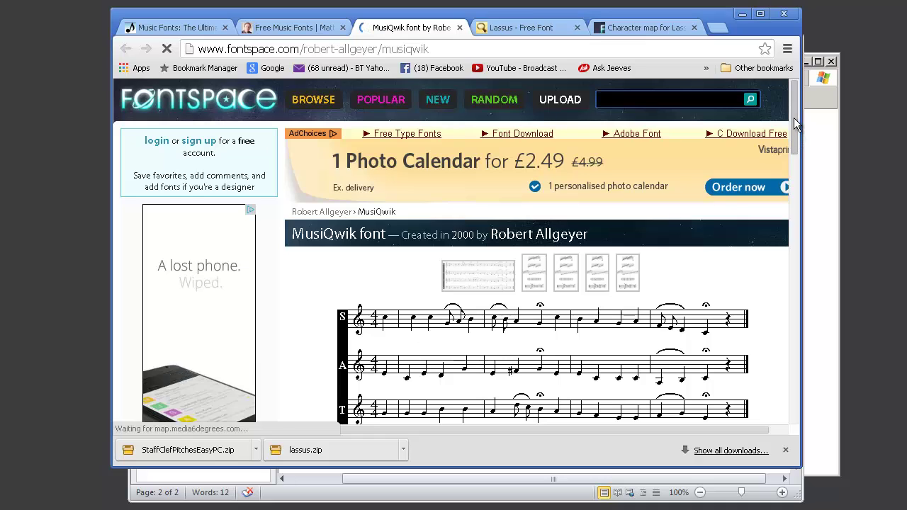
drag(793, 118, 795, 151)
scroll(233, 257, down, 2)
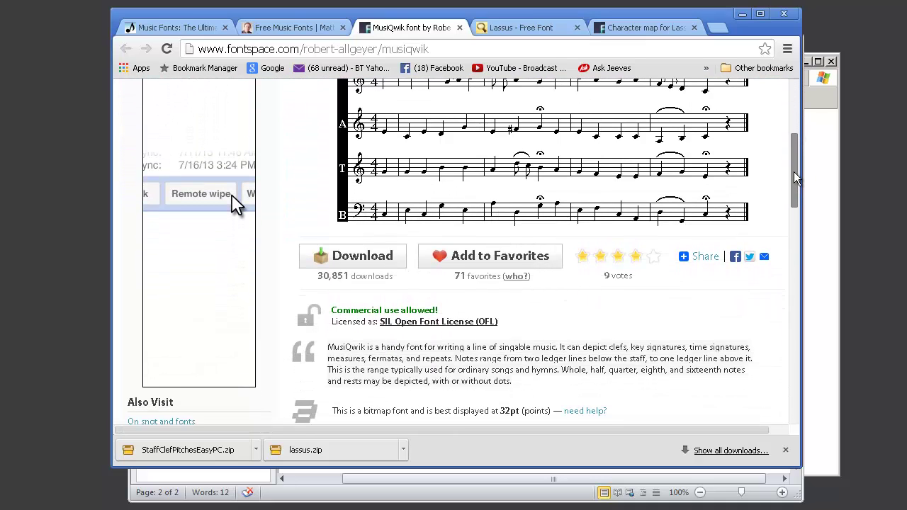
click(362, 255)
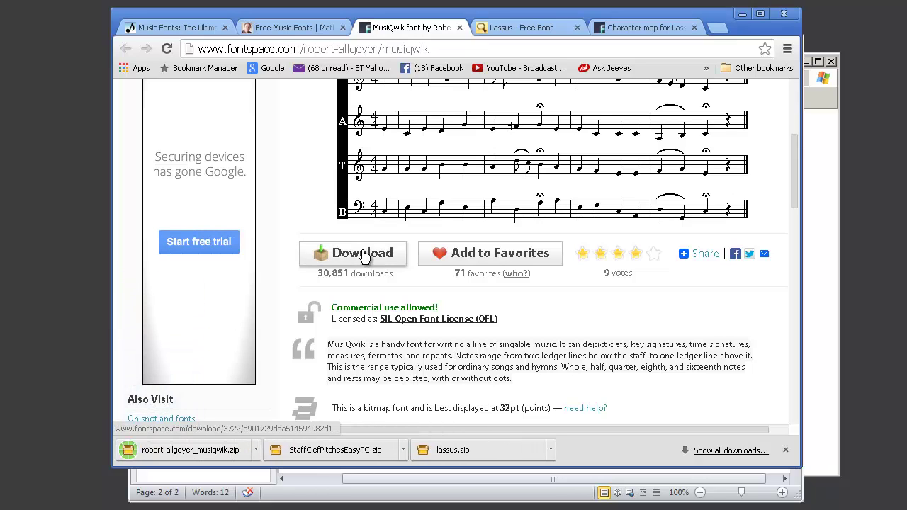
Step: Show the downloaded MusiQwik zip file in its folder and extract it there into a new folder
click(256, 452)
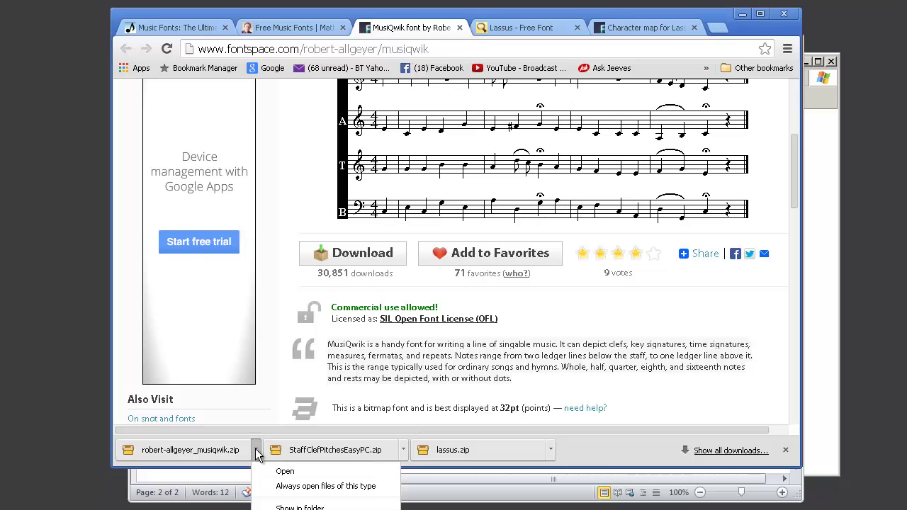
click(300, 507)
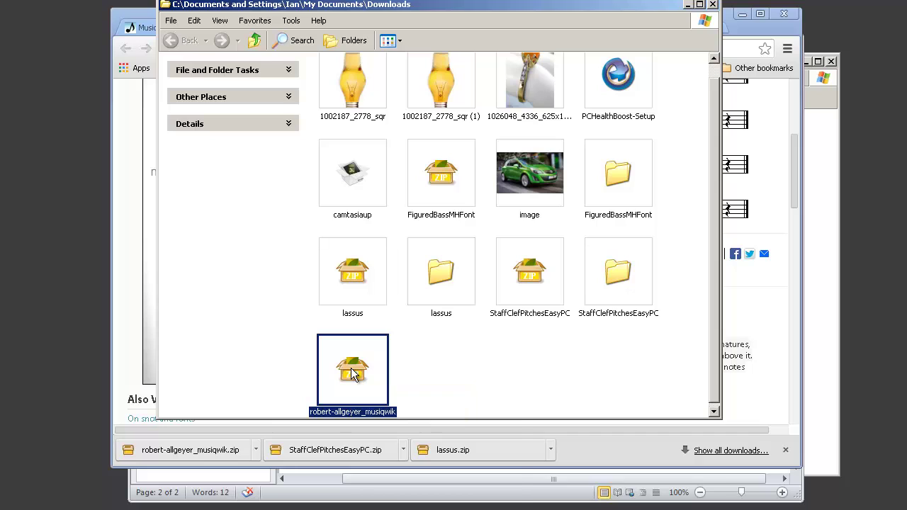
right_click(352, 374)
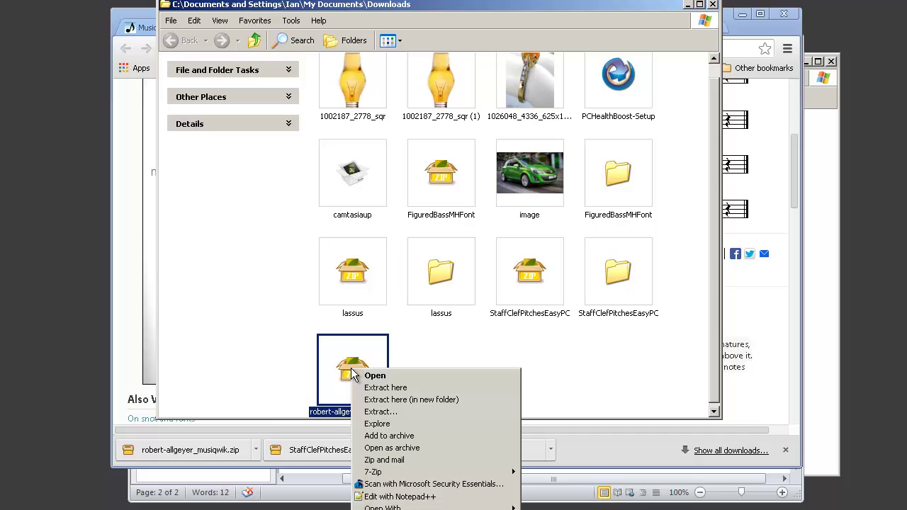
click(411, 402)
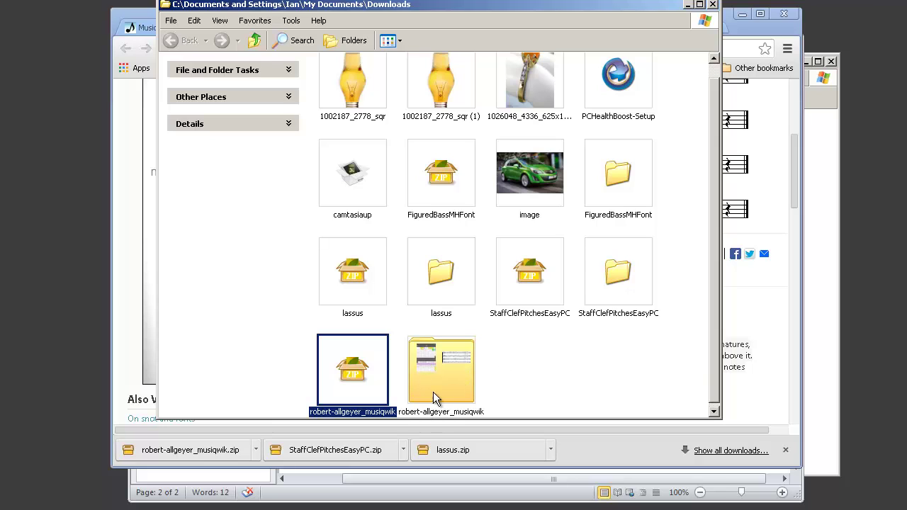
Step: Open the extracted MusiQwik folder and widen its window to fit five files per row
click(442, 386)
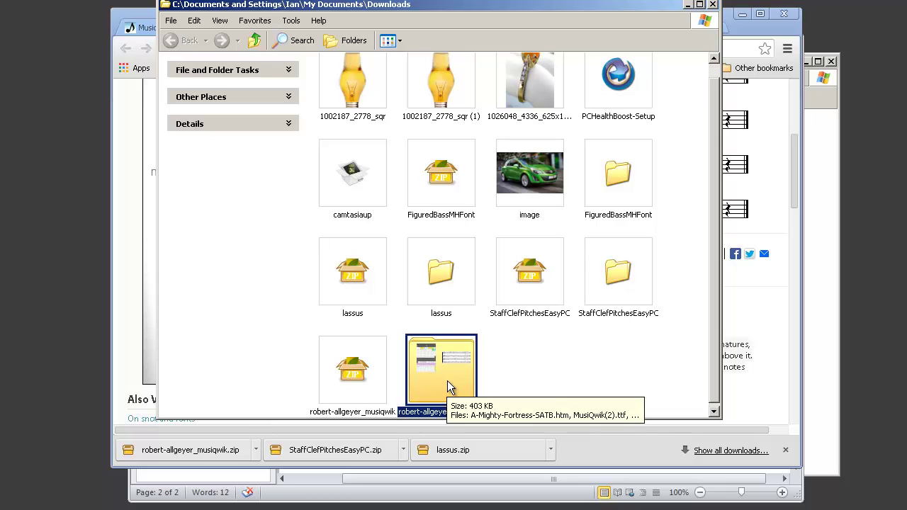
double_click(447, 380)
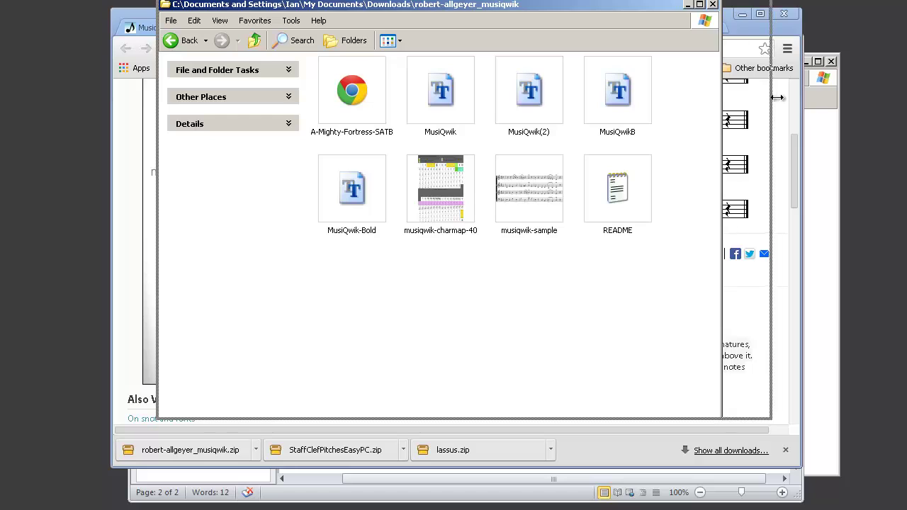
drag(721, 99, 781, 103)
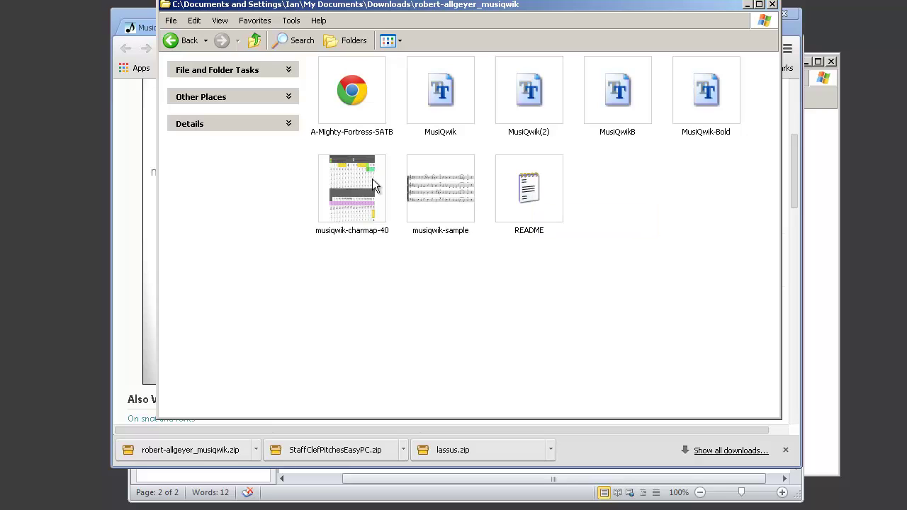
mouse_move(340, 181)
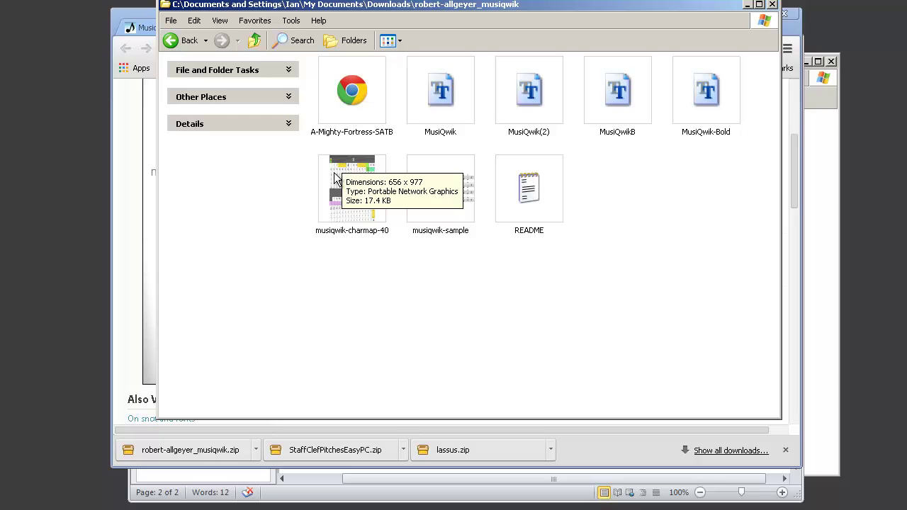
Step: Open the musiqwik-charmap-40 image in Paint Shop Pro and reposition its window for viewing
double_click(334, 173)
right_click(333, 173)
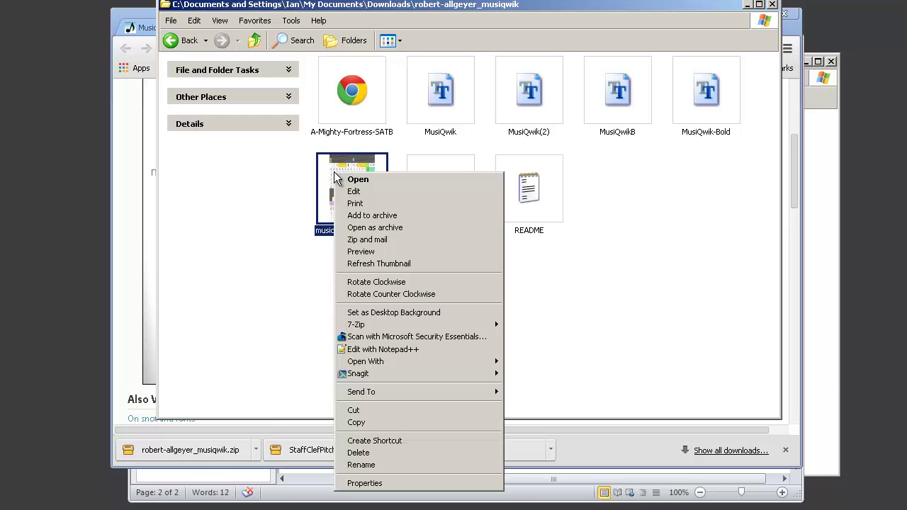
mouse_move(415, 364)
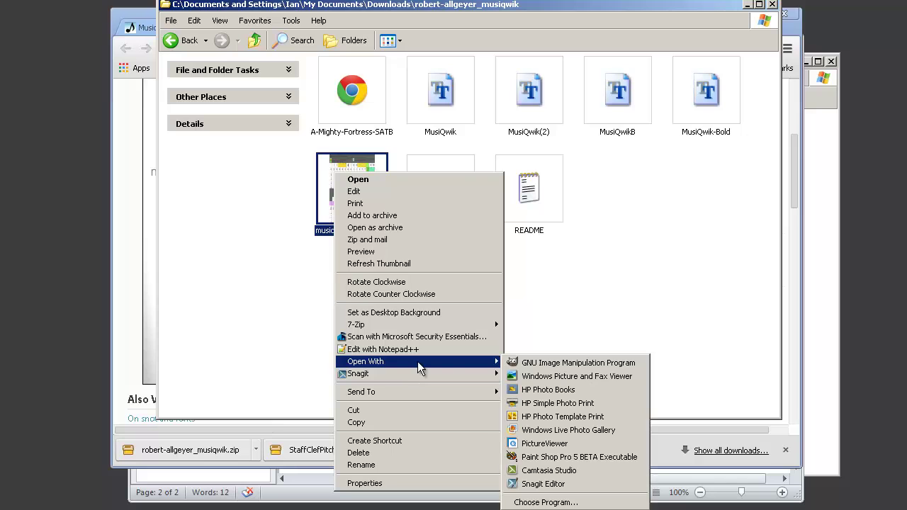
click(566, 458)
drag(395, 0, 790, 31)
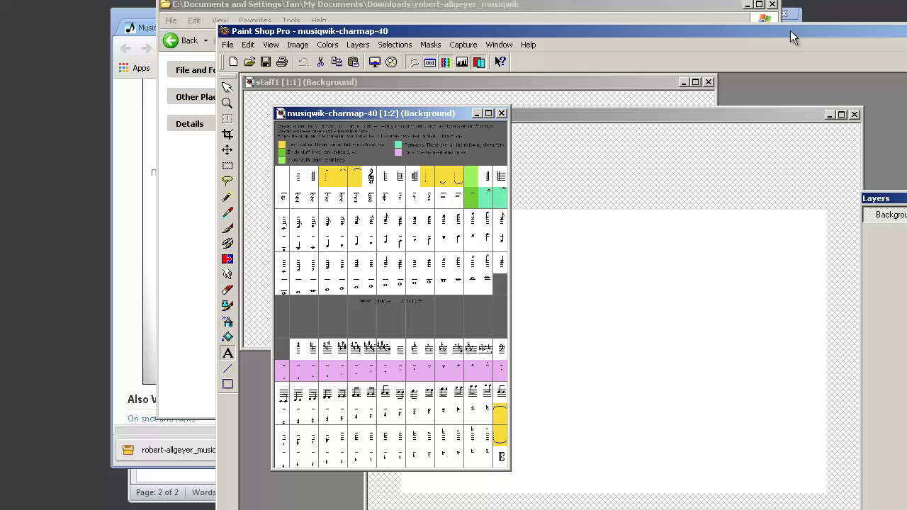
Step: Enlarge the MusiQwik character map to 1:1 and examine which characters produce which notes and symbols
click(489, 139)
drag(751, 271, 750, 198)
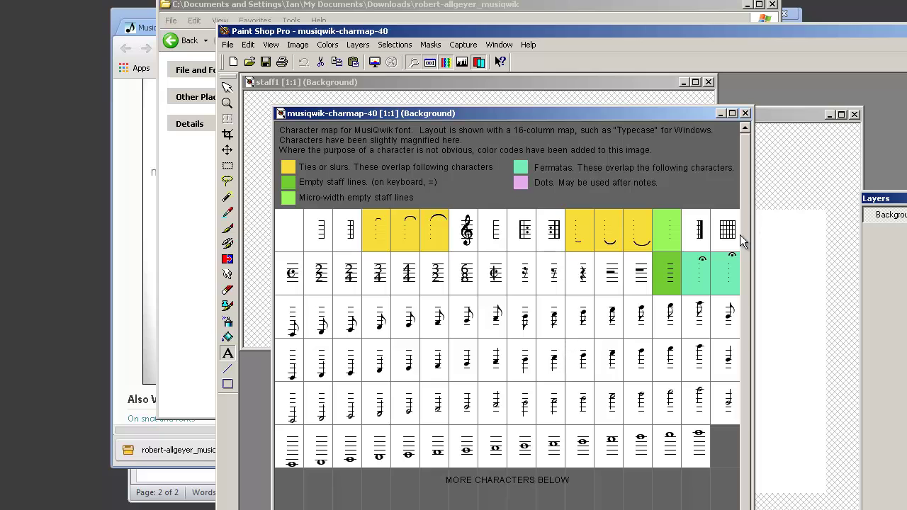
drag(744, 217, 743, 361)
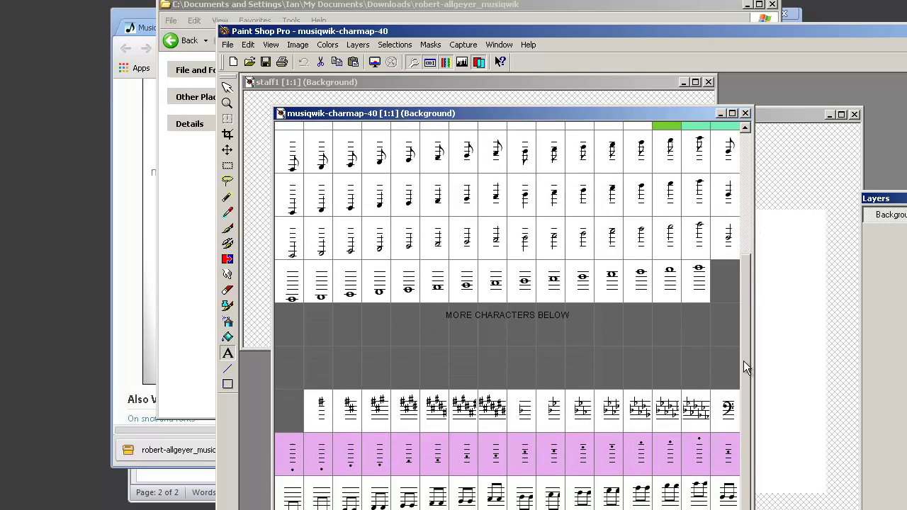
drag(748, 322, 903, 186)
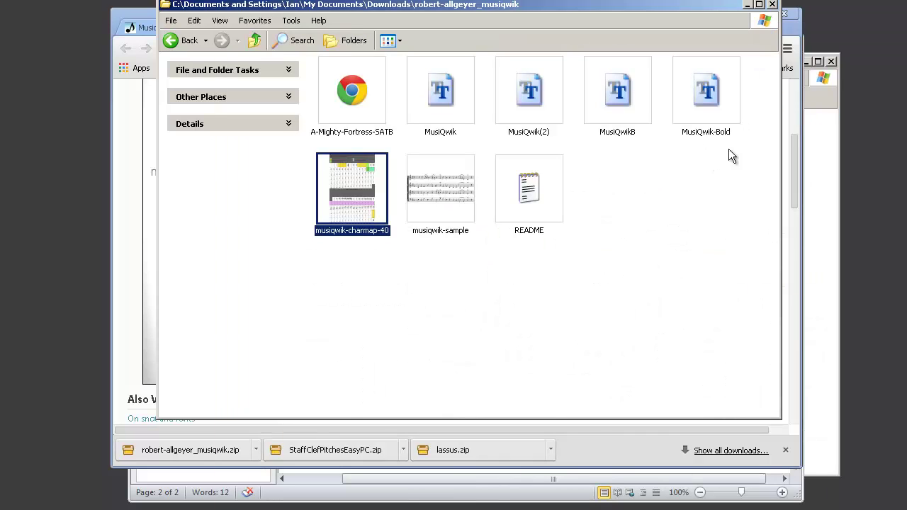
Step: Select the MusiQwik, MusiQwik(2), MusiQwikB and MusiQwik-Bold font files in the extracted folder
drag(747, 136, 400, 53)
click(654, 227)
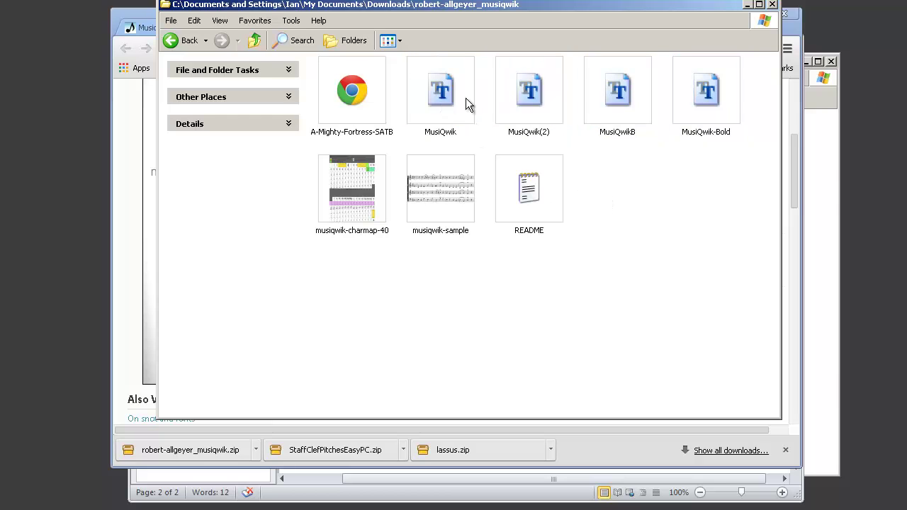
drag(749, 147, 399, 58)
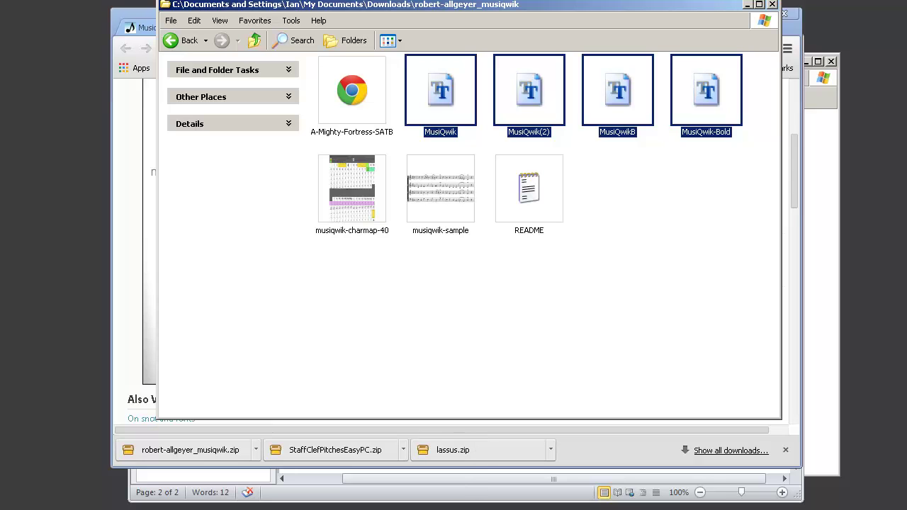
Step: Show the Fonts folder's location in Control Panel and open the folder from there
click(376, 509)
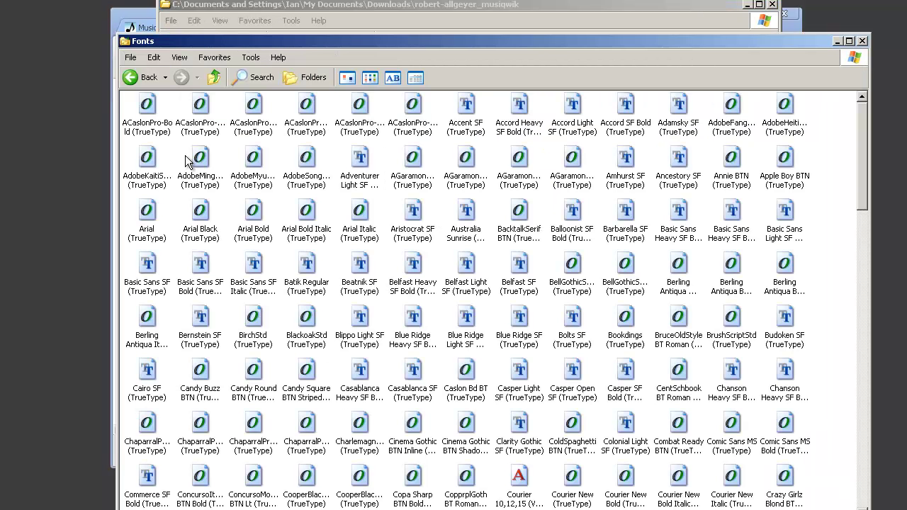
click(214, 78)
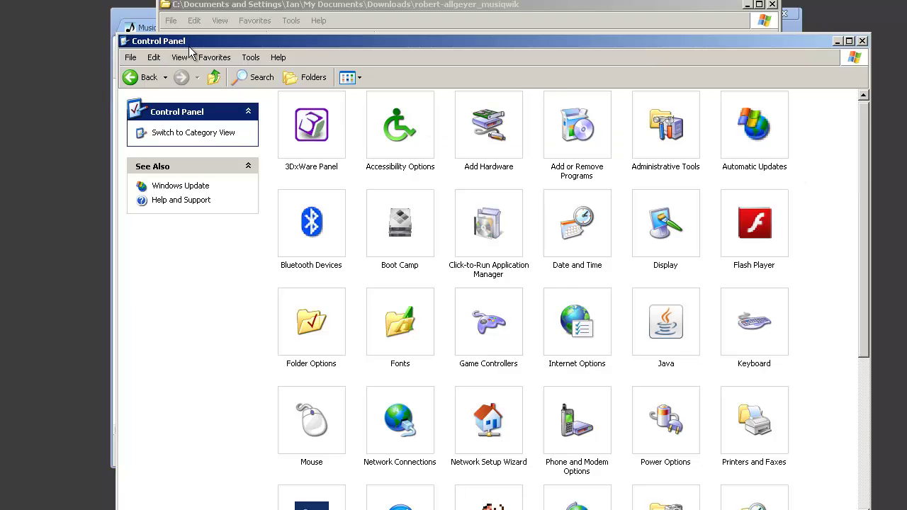
mouse_move(192, 41)
mouse_down()
mouse_move(198, 56)
mouse_move(187, 39)
mouse_up()
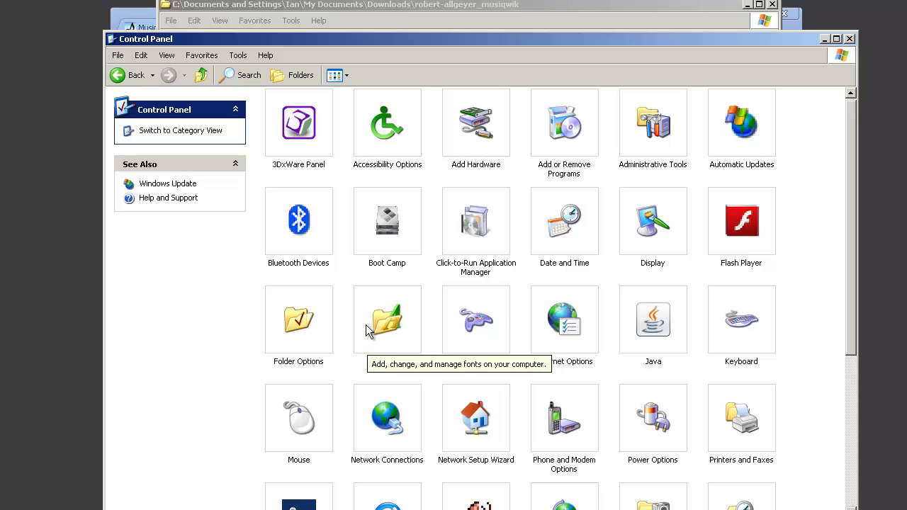
drag(343, 282, 432, 370)
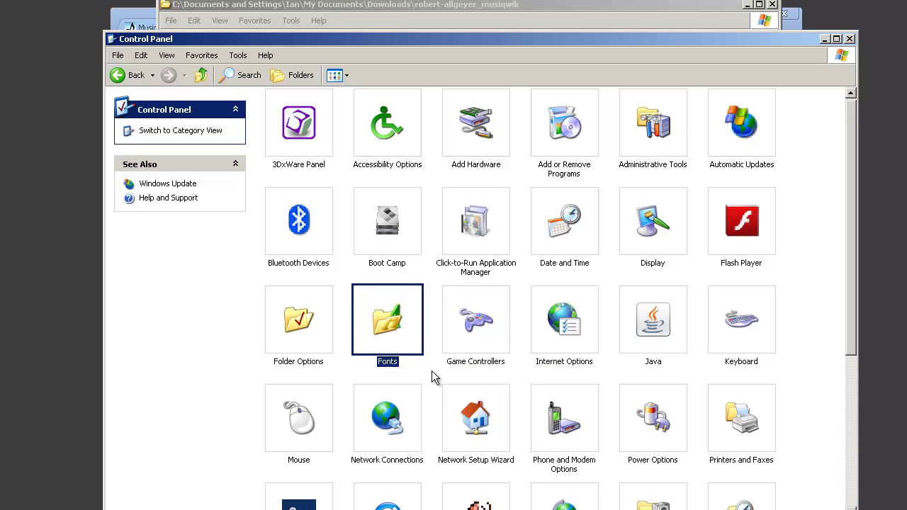
double_click(392, 324)
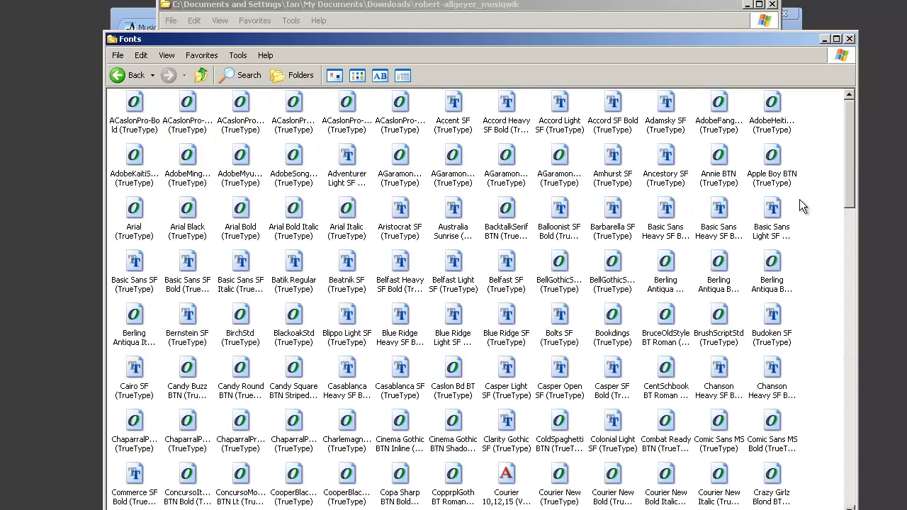
Step: Arrange the Fonts window and the extracted MusiQwik folder window side by side
drag(850, 152, 632, 115)
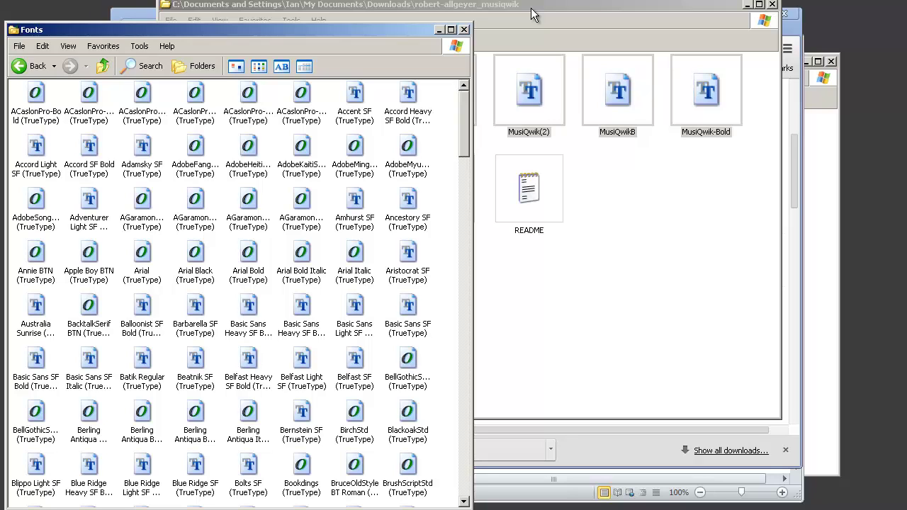
drag(533, 15, 648, 33)
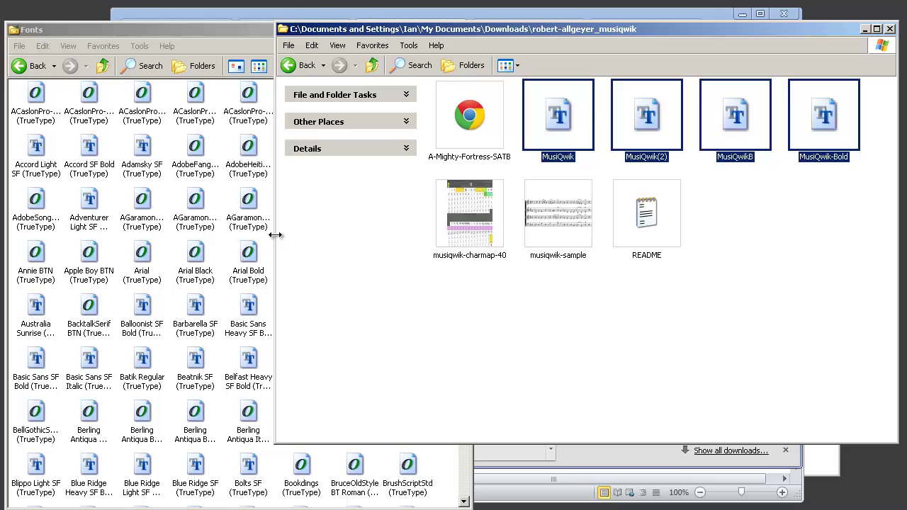
drag(277, 236, 571, 259)
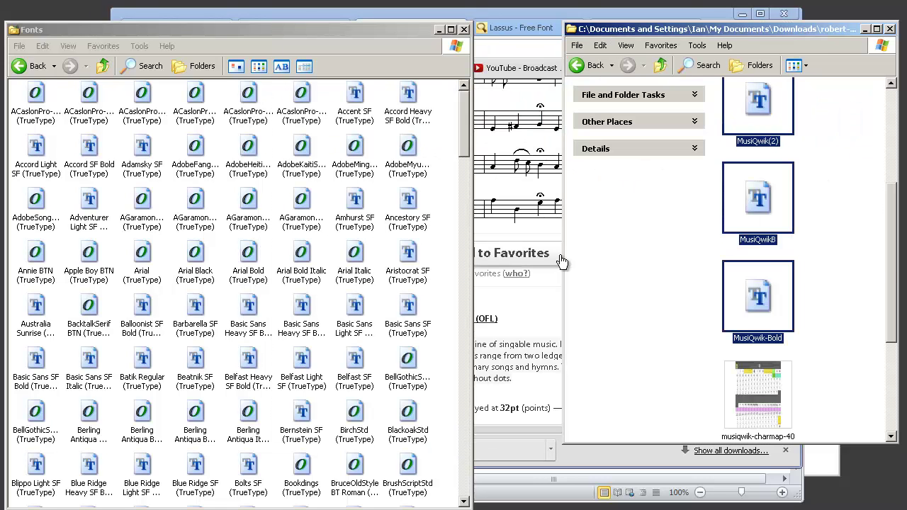
Step: Clear the multiple file selection and copy only the MusiQwik font file into the Fonts folder to install it
drag(892, 267, 891, 184)
click(850, 193)
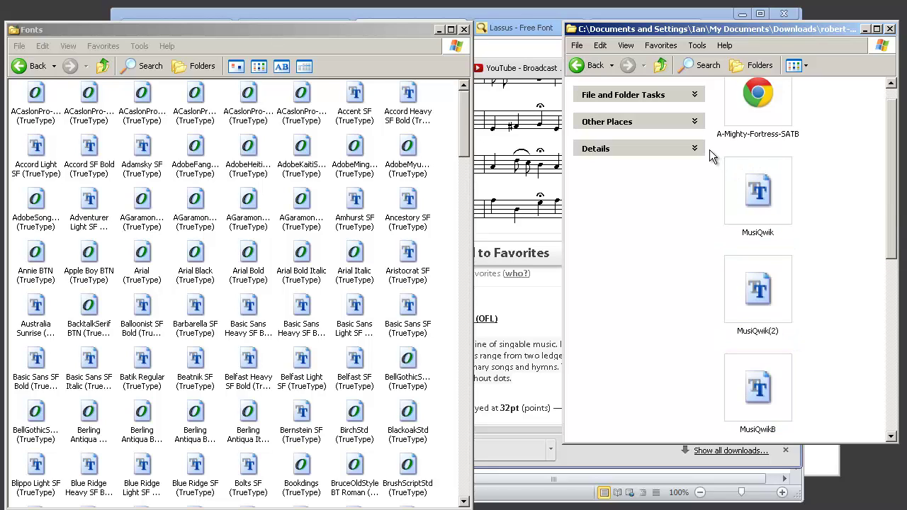
click(763, 196)
drag(762, 195, 445, 186)
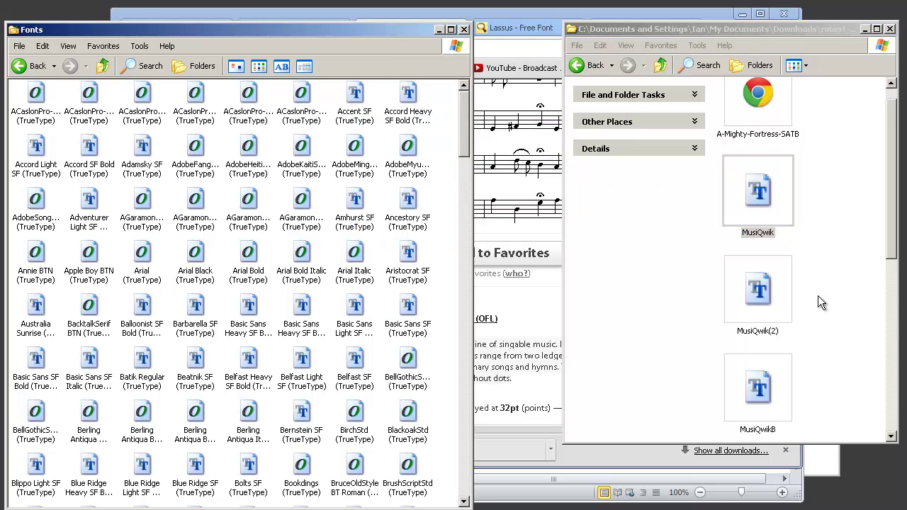
Step: Try to install the MusiQwik(2) font by copying it into the Fonts folder
click(758, 284)
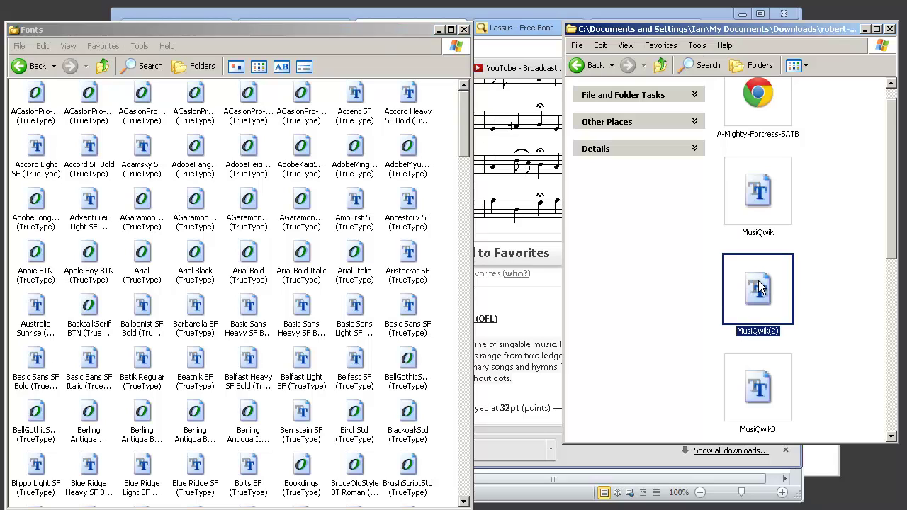
drag(756, 282, 383, 237)
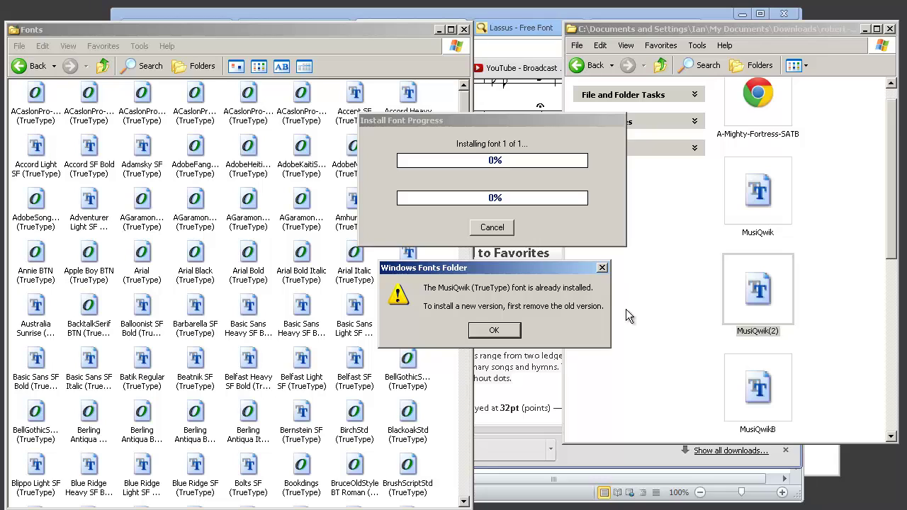
click(496, 331)
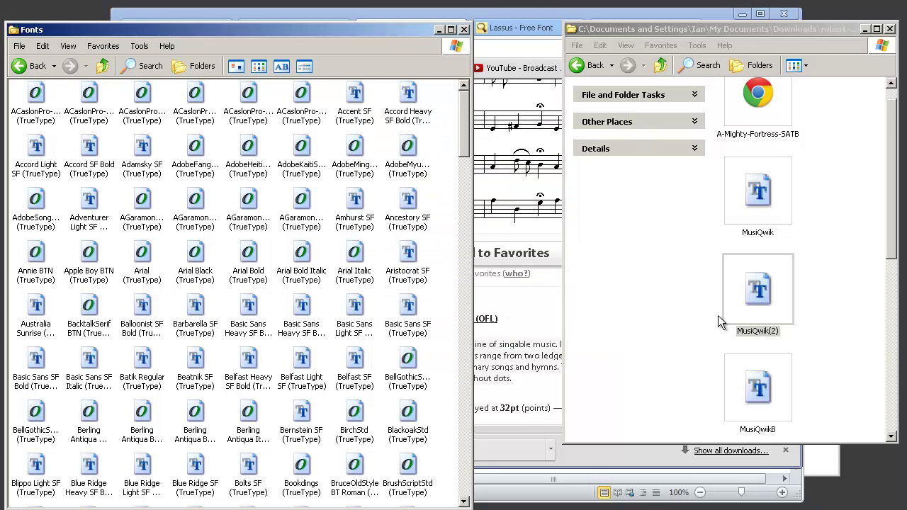
Step: Copy the MusiQwikB and MusiQwik-Bold font files into the Fonts folder to install them
drag(895, 234, 893, 295)
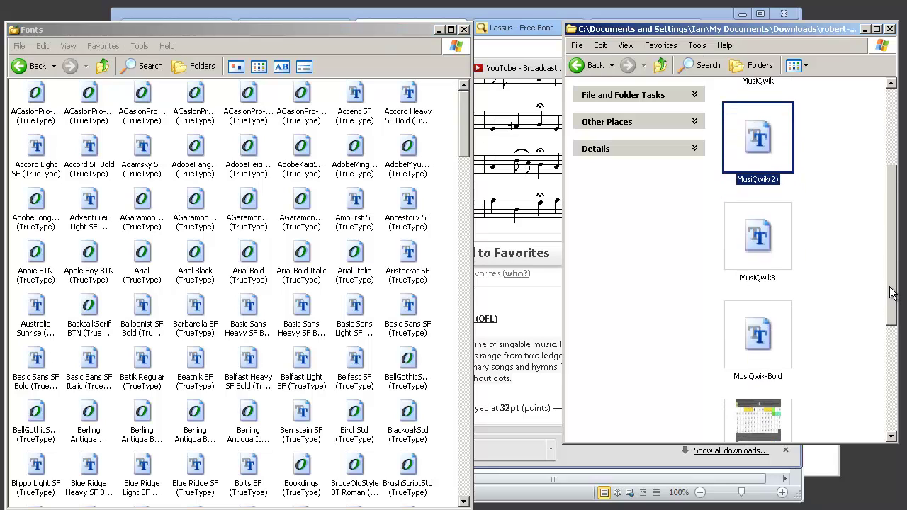
drag(760, 245, 434, 248)
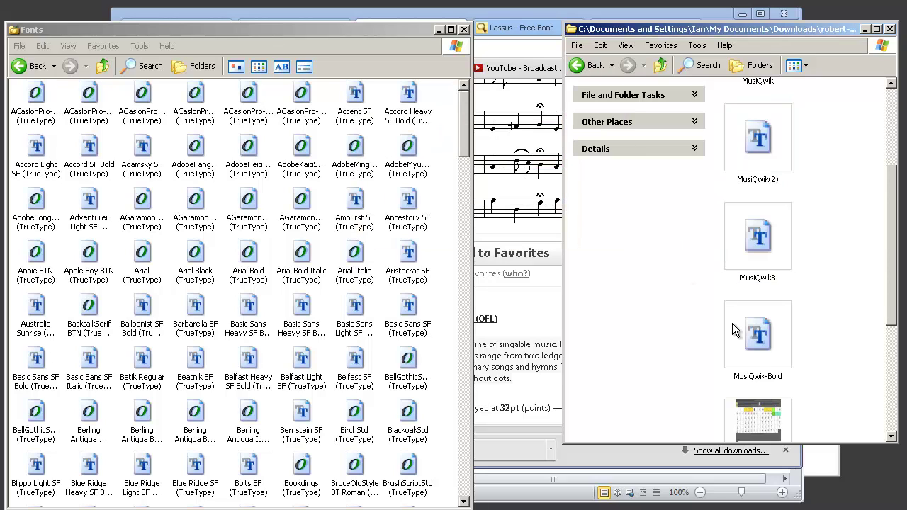
drag(753, 331, 443, 292)
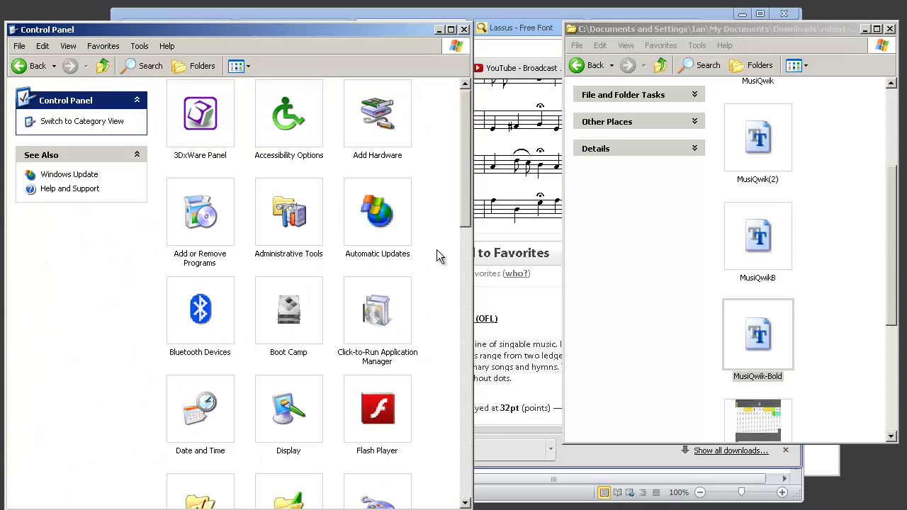
Step: Widen the Control Panel window, view the Fonts folder's contents once more and return to Control Panel
drag(472, 226, 838, 253)
click(725, 215)
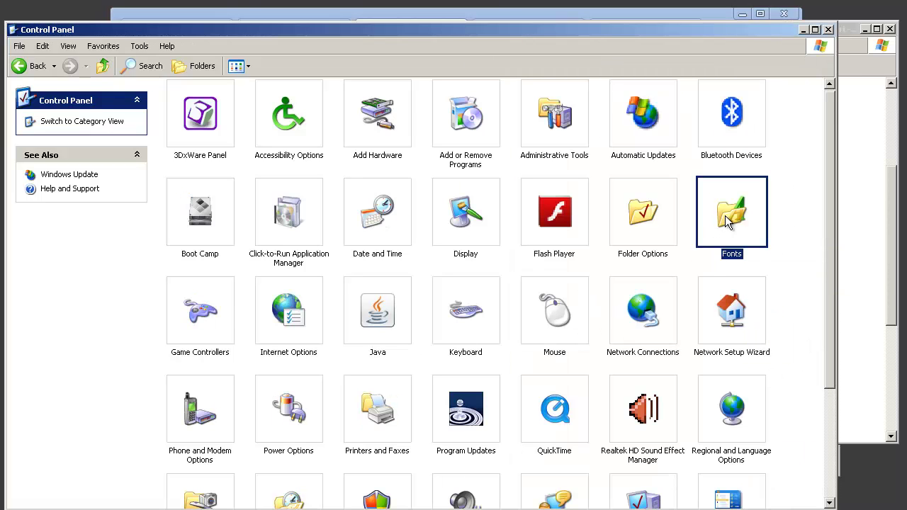
double_click(725, 215)
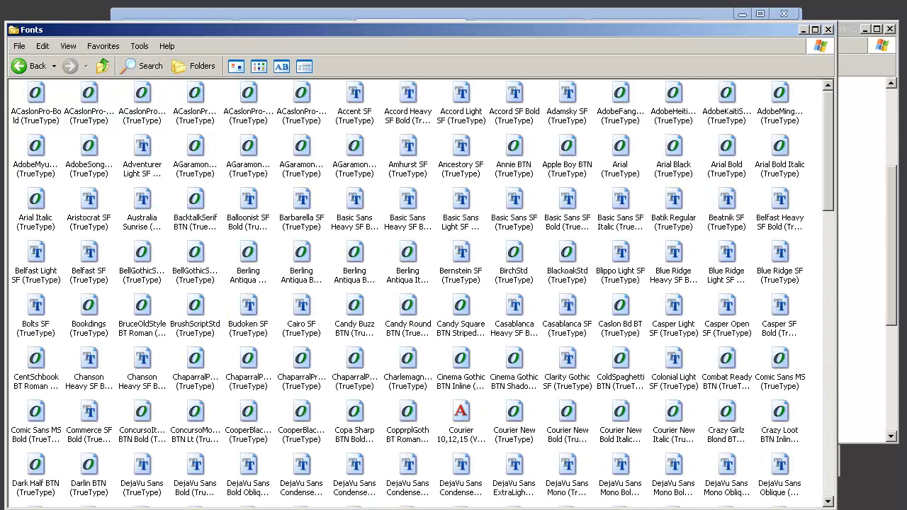
click(103, 66)
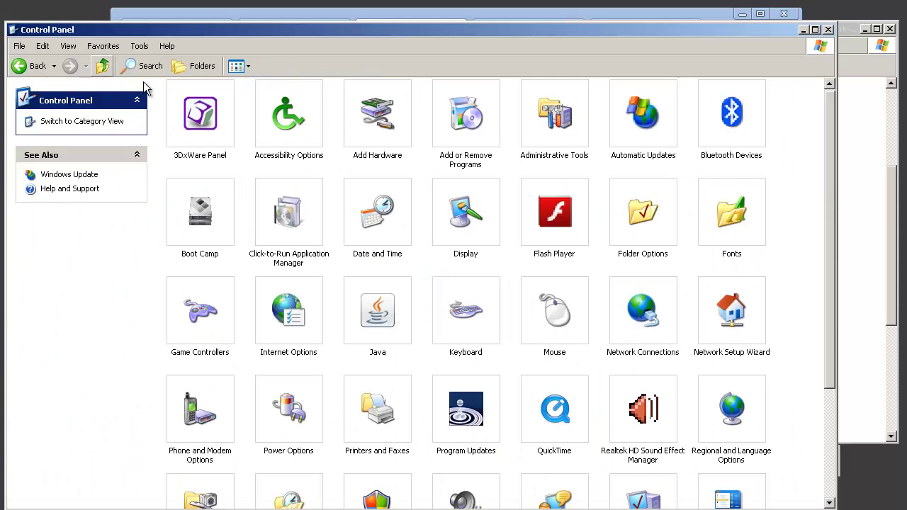
Step: Minimize Control Panel, the MusiQwik folder and Chrome to return to Word, and add a new line below the byline
click(803, 31)
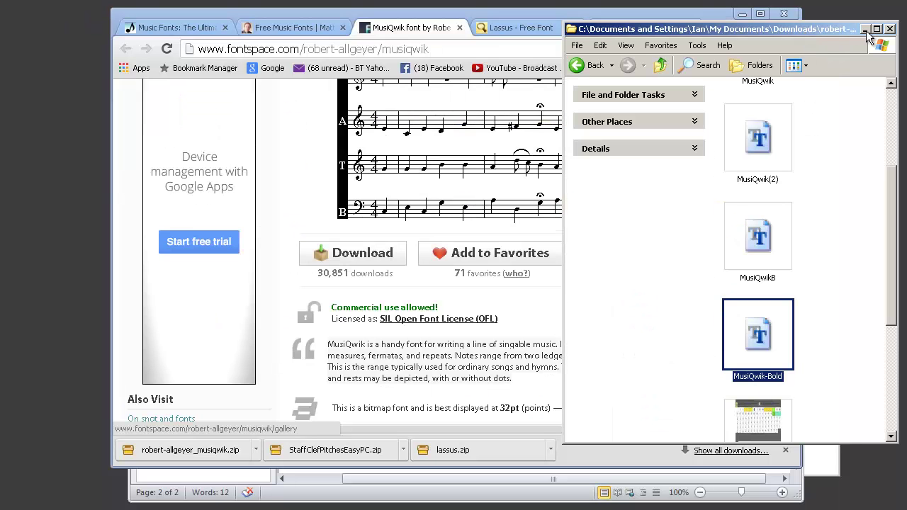
click(864, 30)
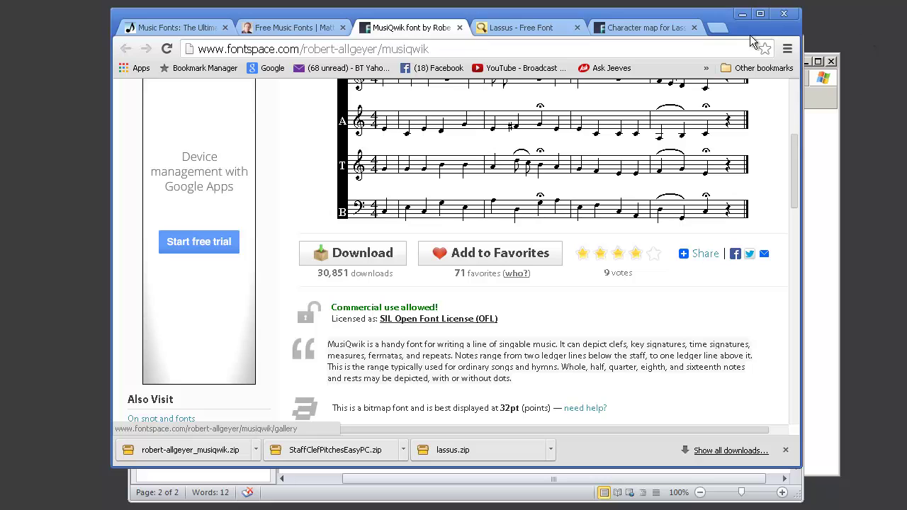
click(742, 16)
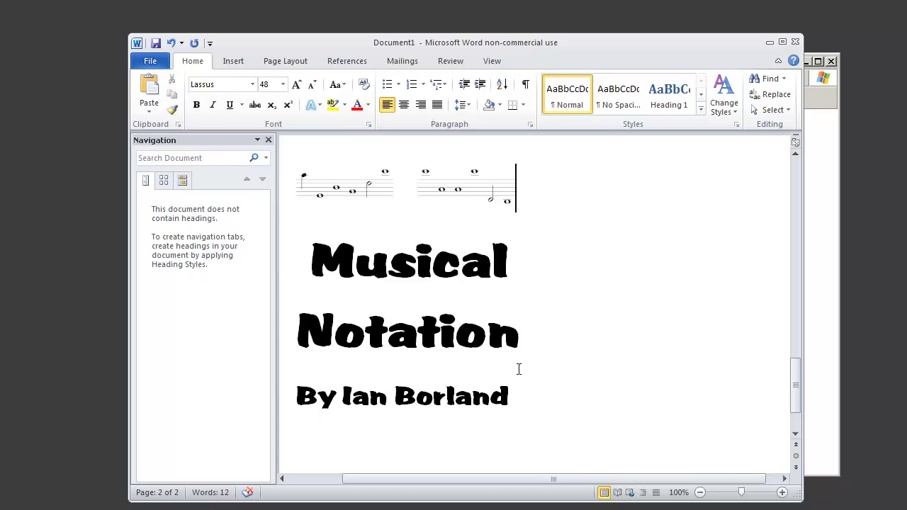
click(521, 396)
key(Return)
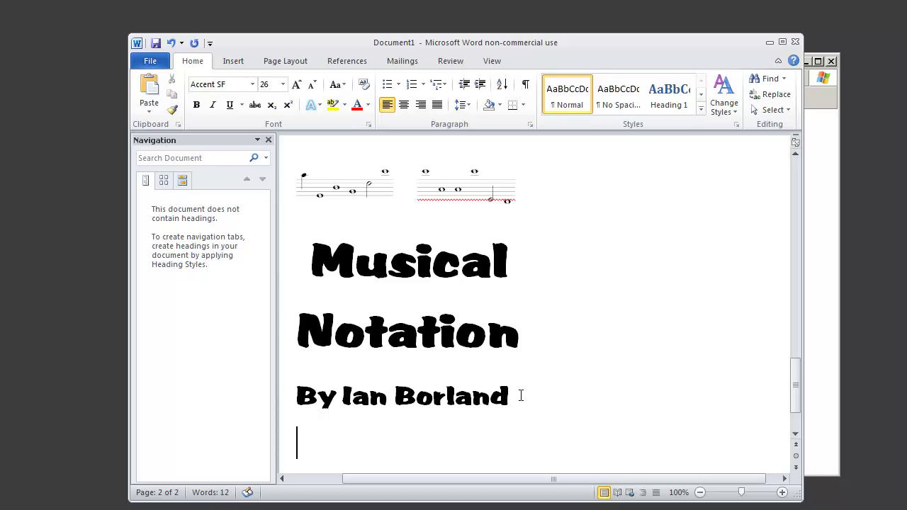
Step: Look through the font list for the newly installed MusiQwik fonts, leaving the current font in place
click(253, 84)
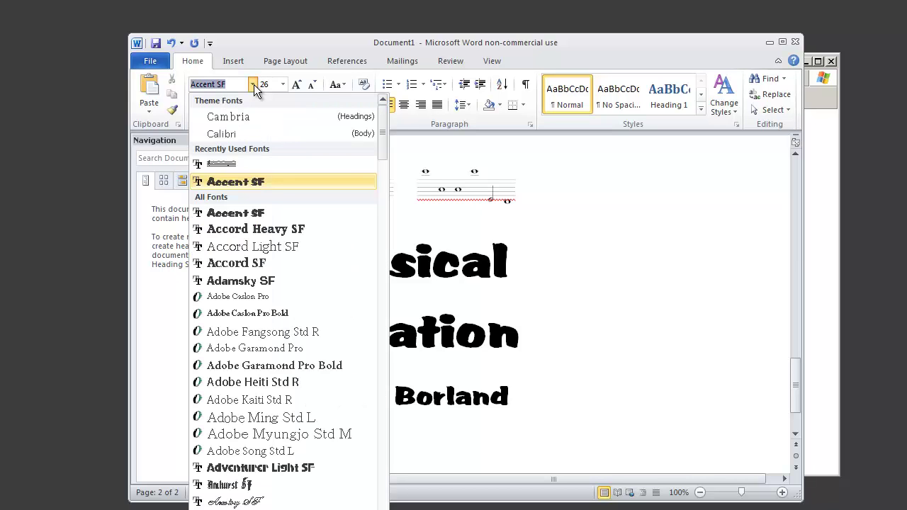
drag(382, 149, 384, 400)
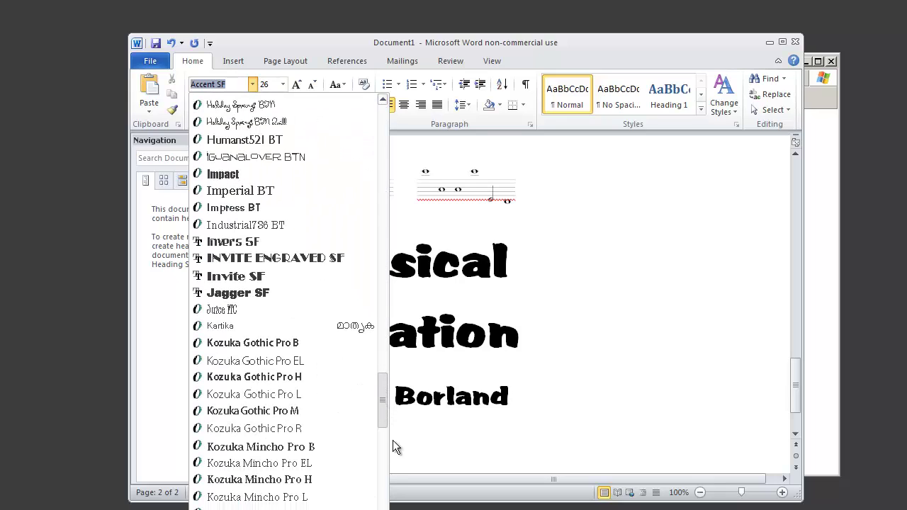
click(381, 486)
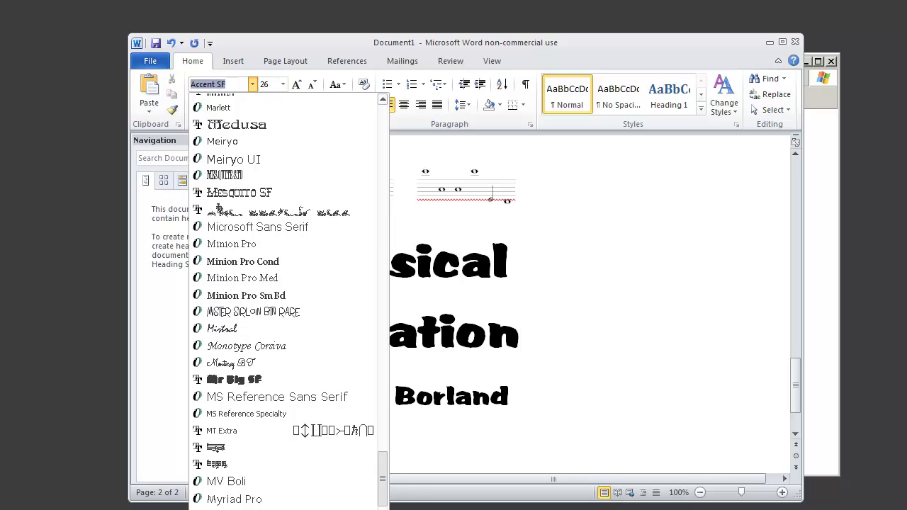
drag(383, 489, 382, 509)
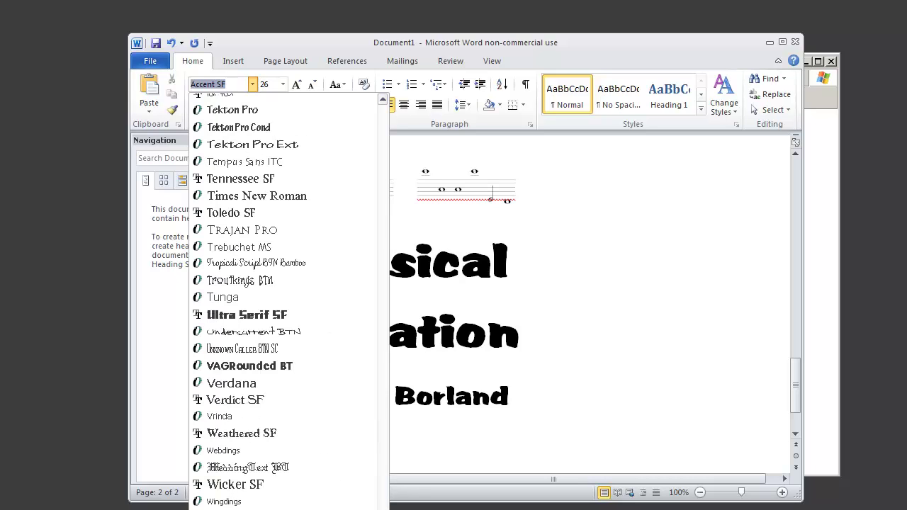
drag(383, 509, 382, 506)
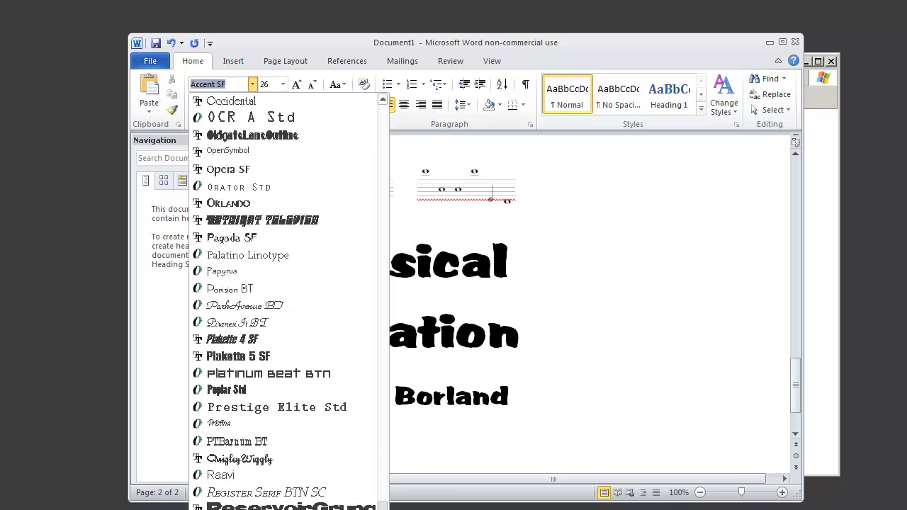
scroll(253, 488, down, 2)
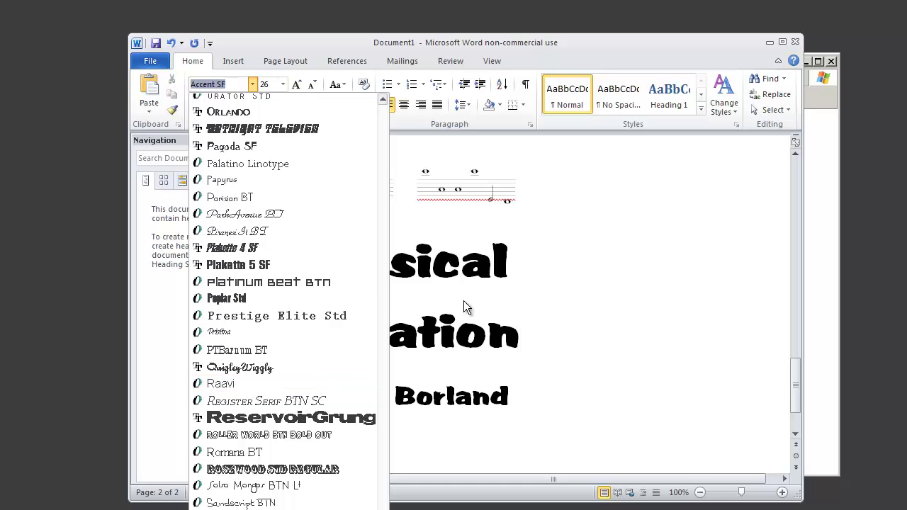
click(600, 204)
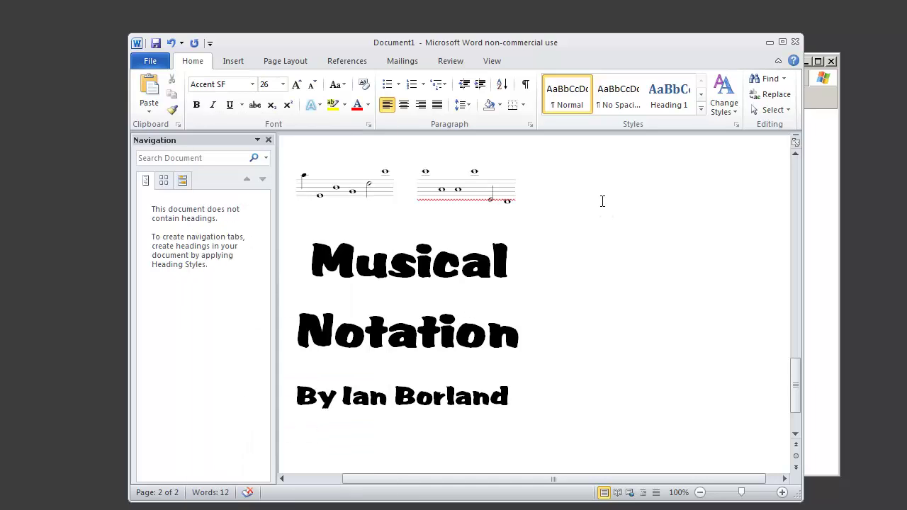
Step: Set the font of the line below the byline to Lassus and enter the number-row characters from 1 to the hyphen
click(252, 84)
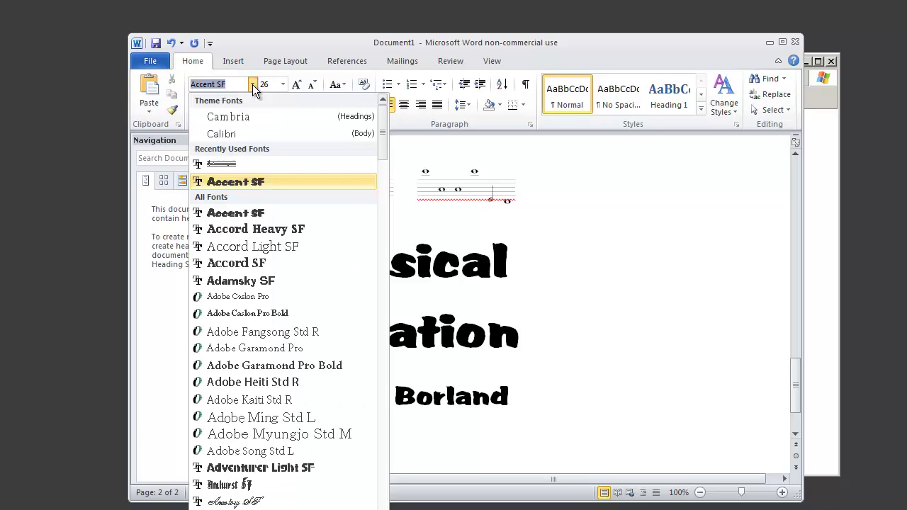
click(229, 164)
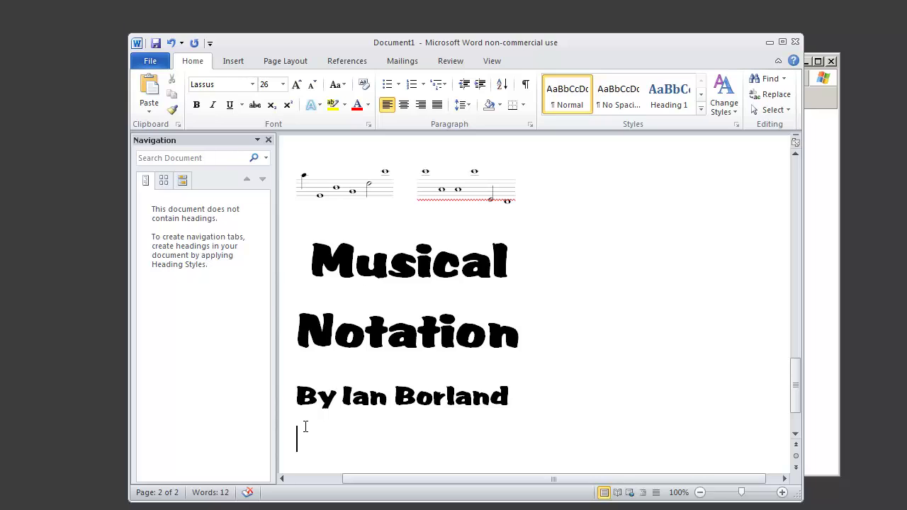
text(123 567)
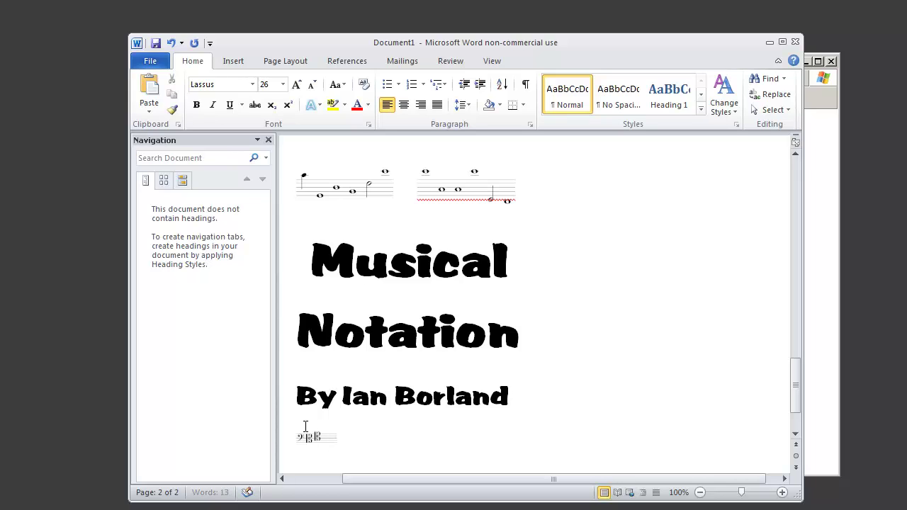
text(890-)
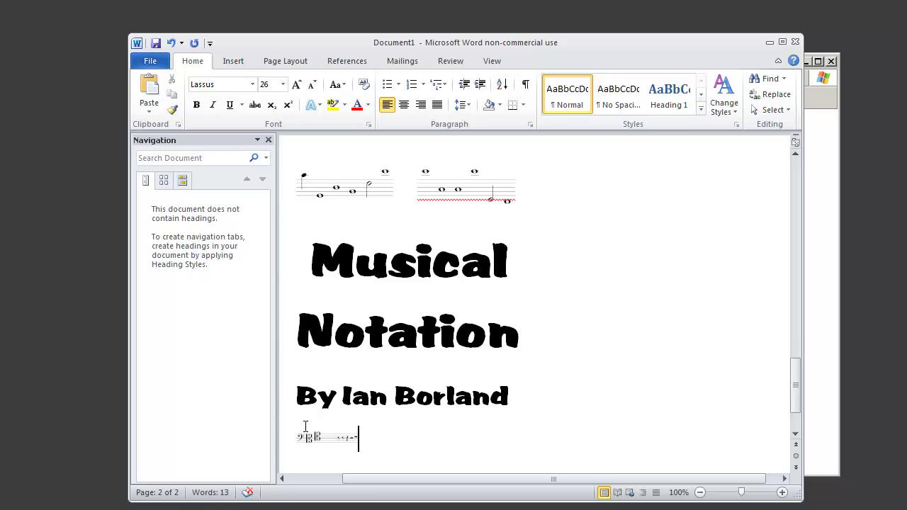
Step: Insert a page break and enter qwertyuiop[ as the first line of notes on the new page
key(ctrl+Return)
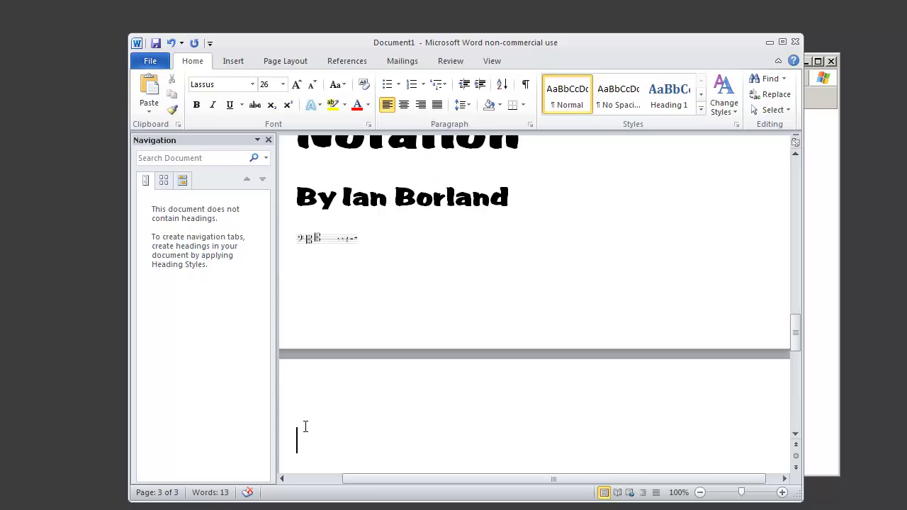
text(qwertyuiop)
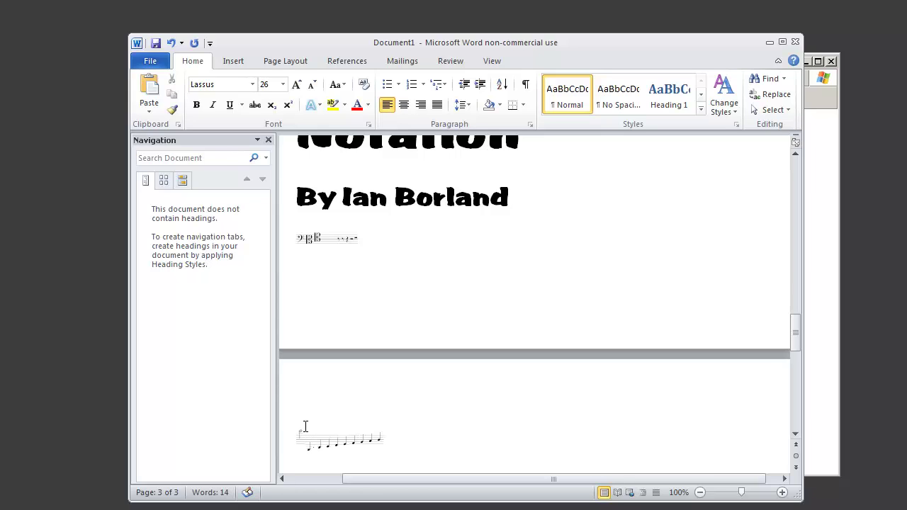
text([)
key(Return)
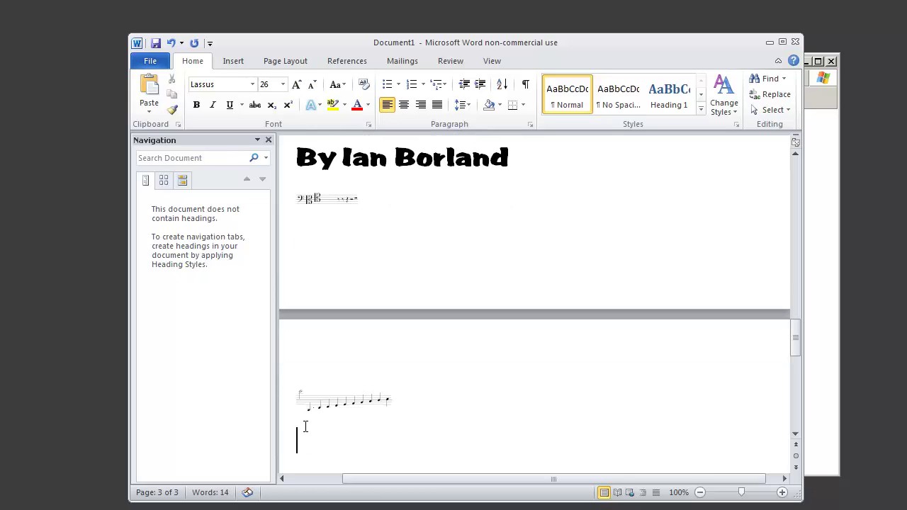
Step: Enter asdfghjkl; and zxcvbnm,./ as the second and third lines of notes
text(asdfghjkl;)
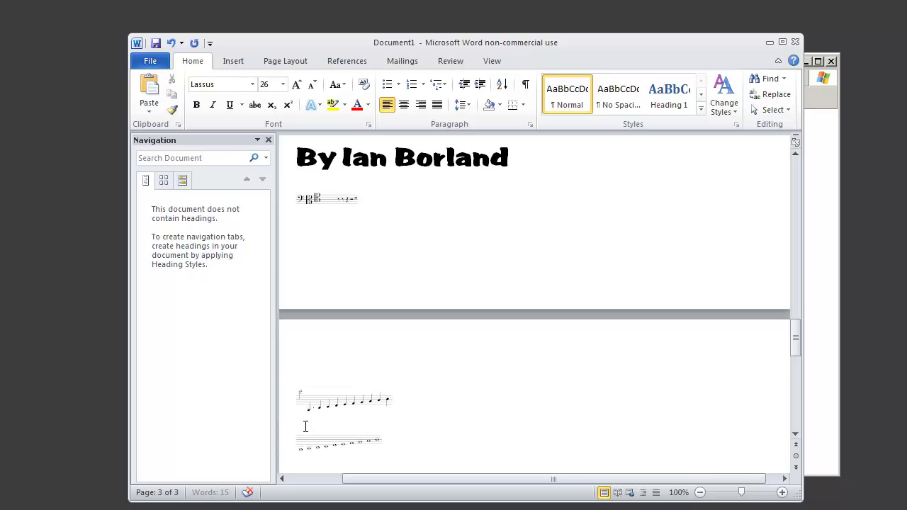
key(Return)
text(zxcvbnm,./)
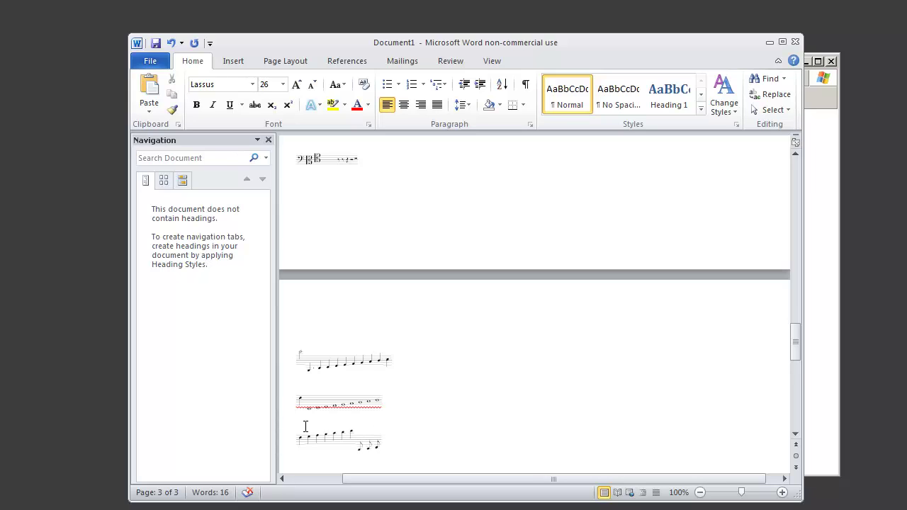
Step: Add two more lines of keyboard characters as notes in Lassus and start a new line below them
key(Return)
text(asdfghjkl;')
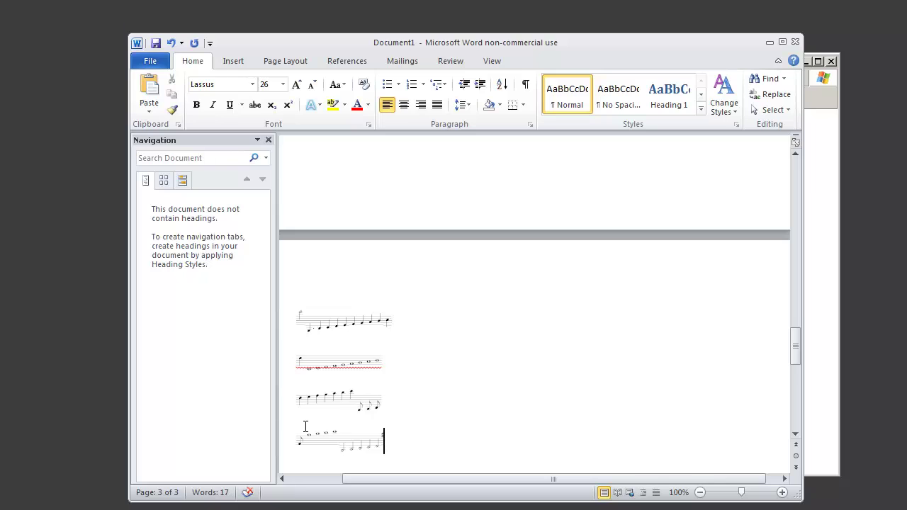
key(Return)
text(ASDFGHJKL)
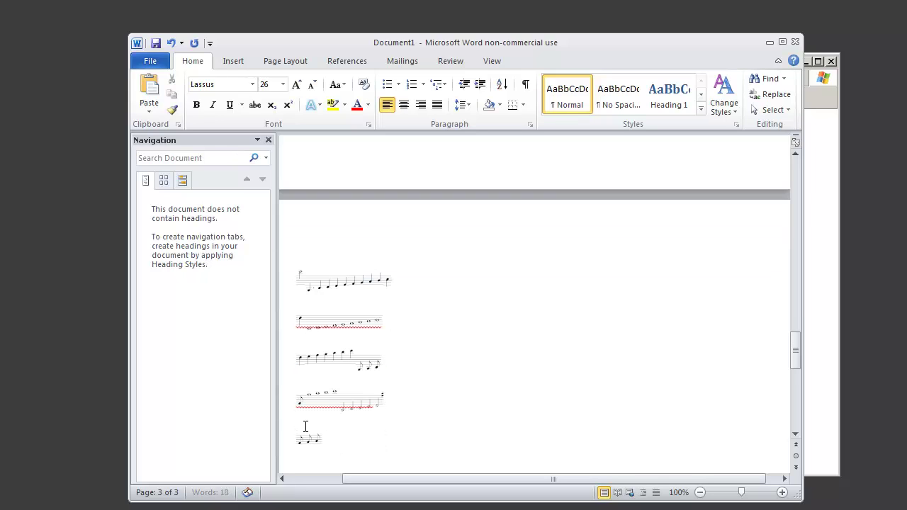
text(;')
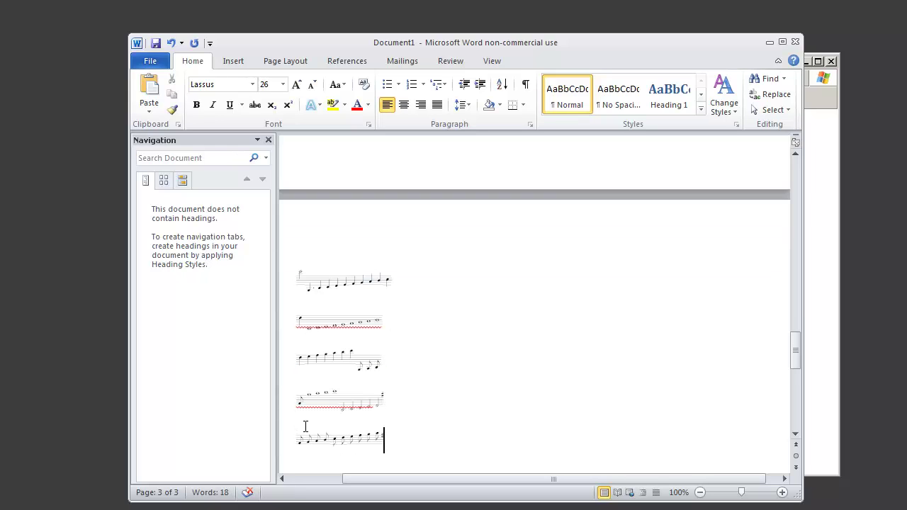
key(Return)
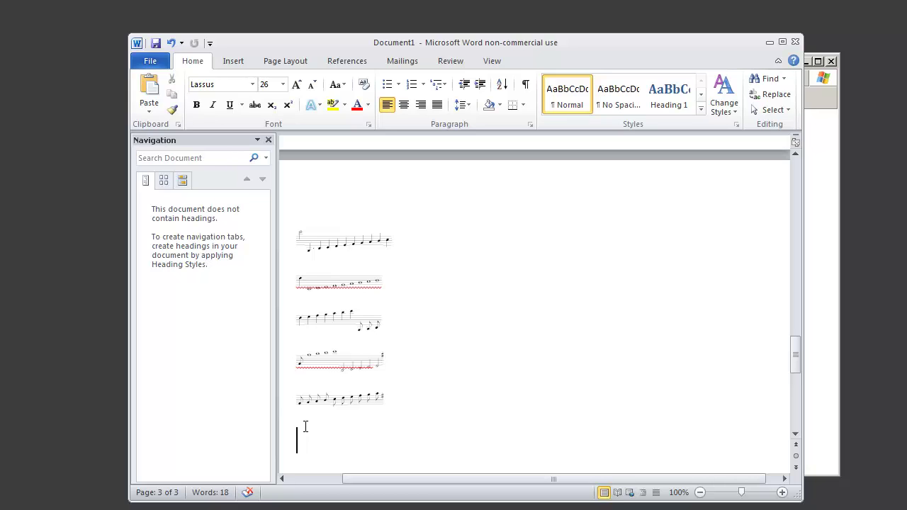
Step: Set the new line's font to Calibri (Body) and remove the extra blank lines below the notation
click(252, 84)
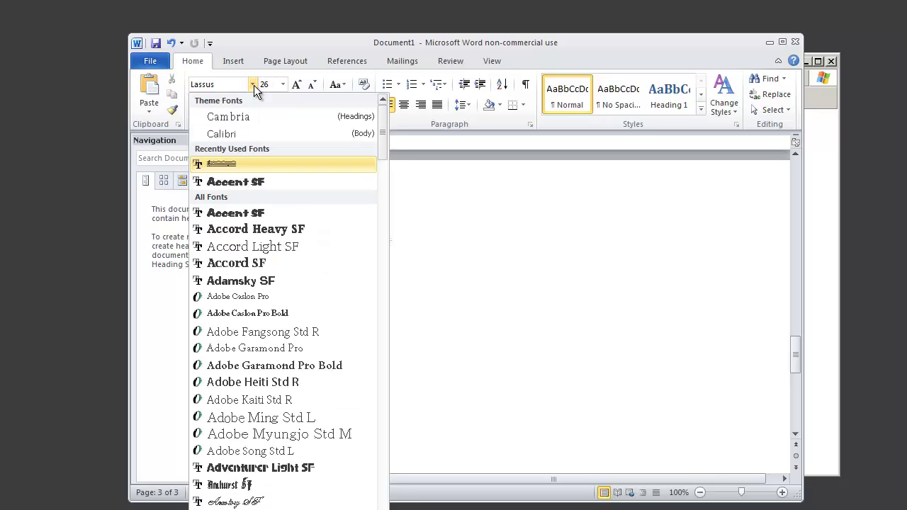
click(231, 130)
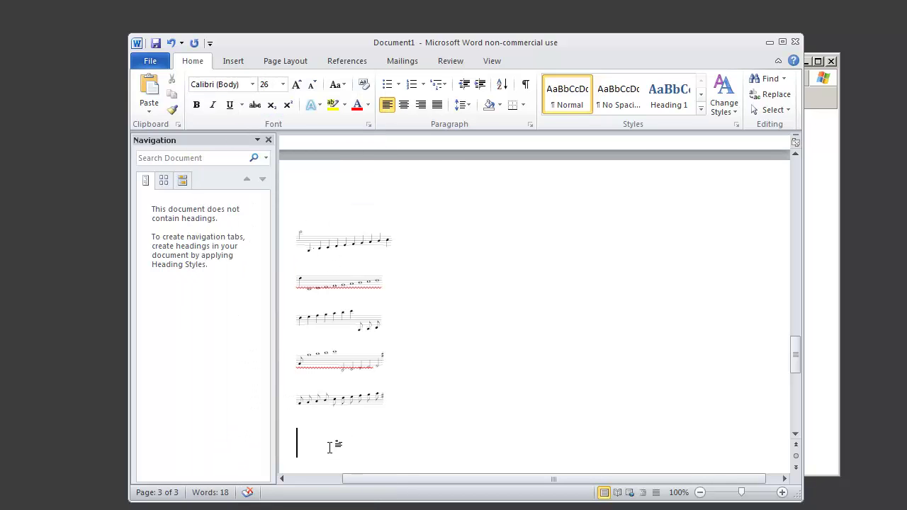
scroll(325, 443, down, 5)
scroll(325, 444, down, 1)
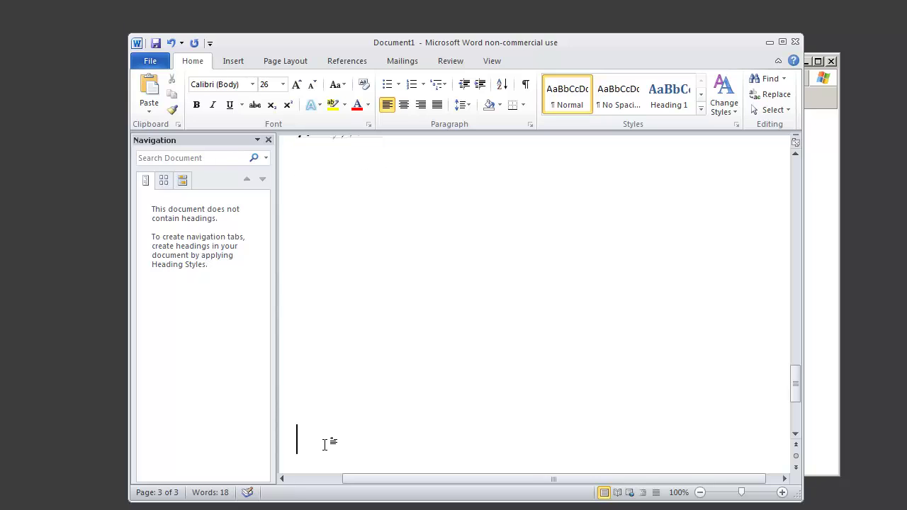
key(BackSpace)
key(BackSpace)
key(BackSpace)
key(BackSpace)
key(BackSpace)
key(BackSpace)
Step: Start a numbered list with the items "Find music font online" and "Download font"
text(1. fi)
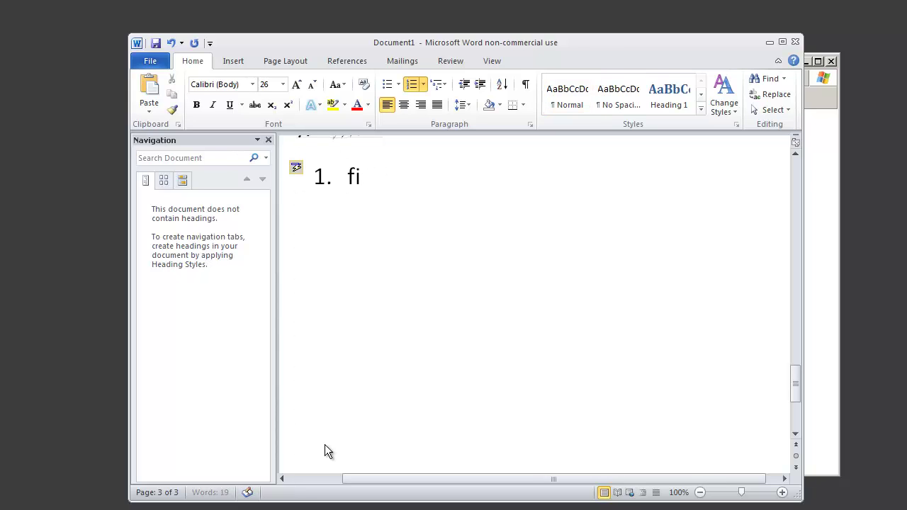
text(nd music font online)
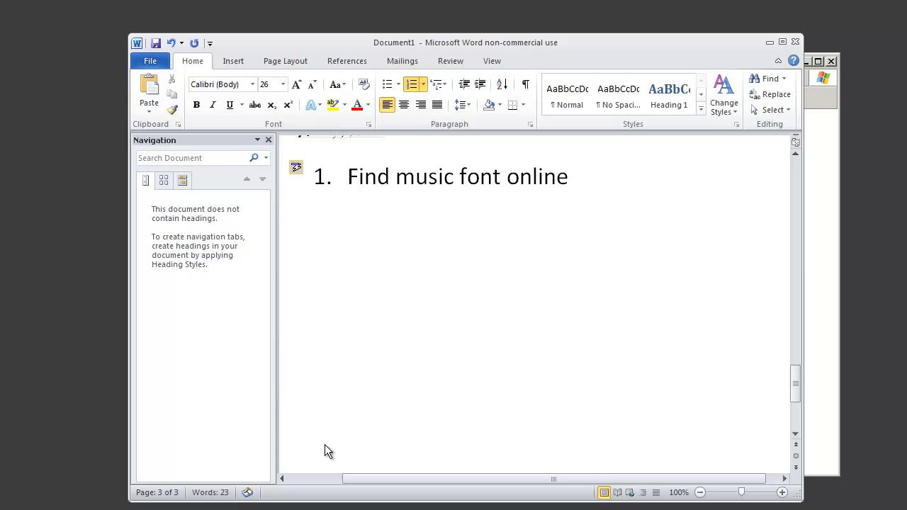
key(Return)
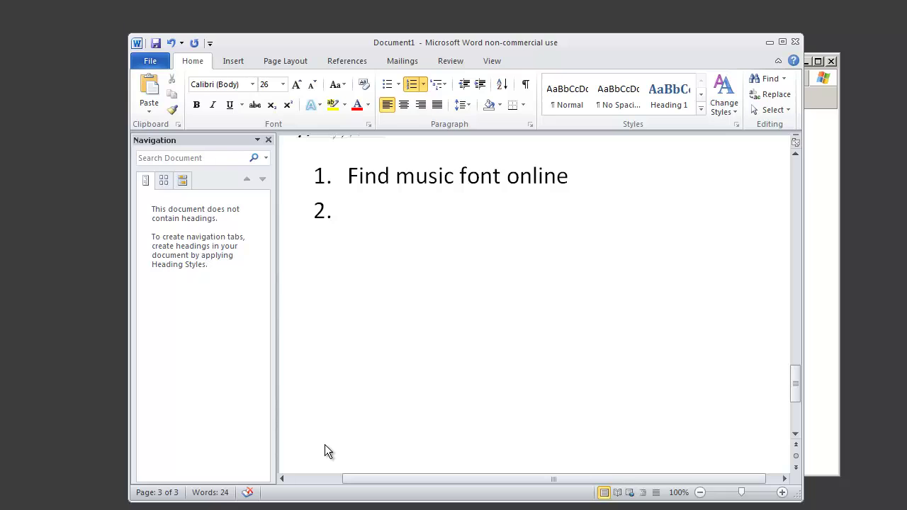
text(download font)
key(Return)
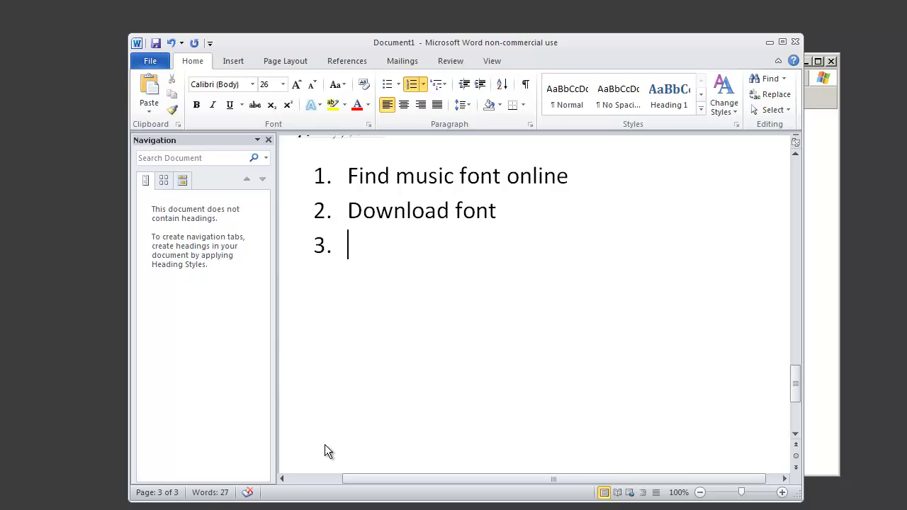
Step: Add "Unzip font" and "Open control panel" as the third and fourth list items
text(unzip font)
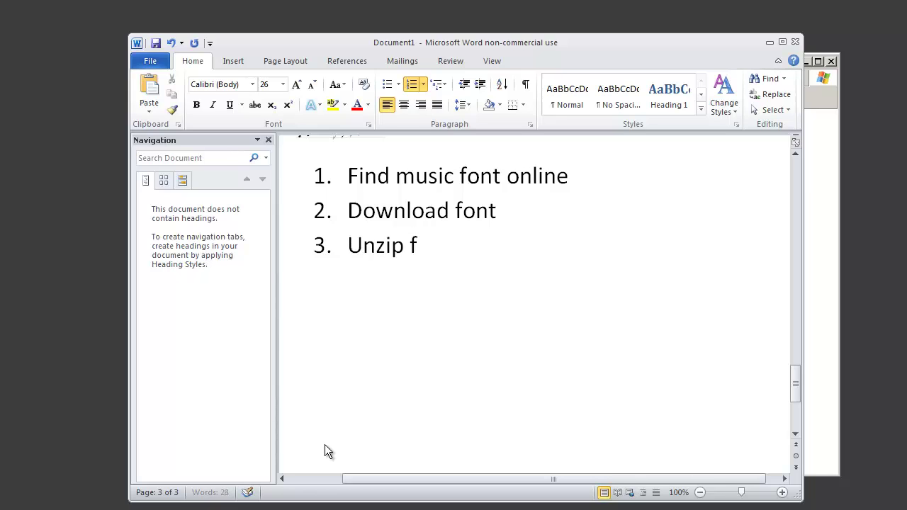
key(Return)
text(o)
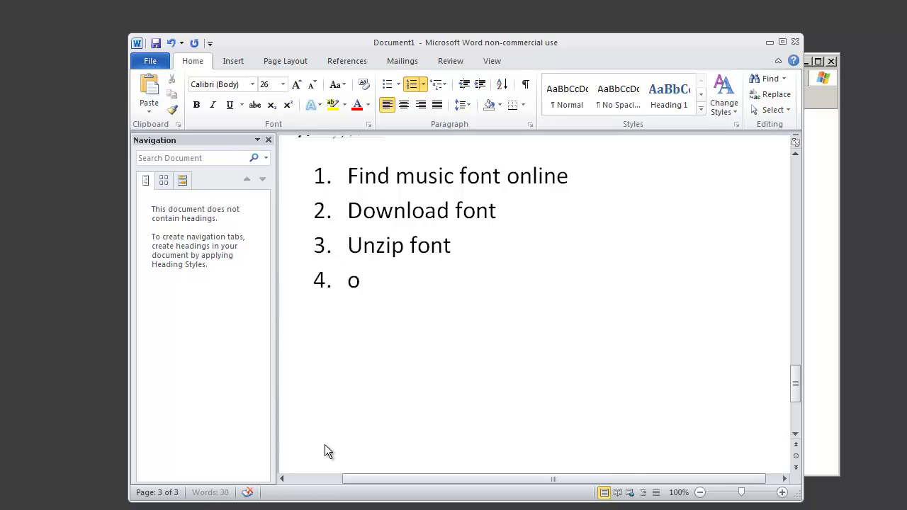
text(pen contorl)
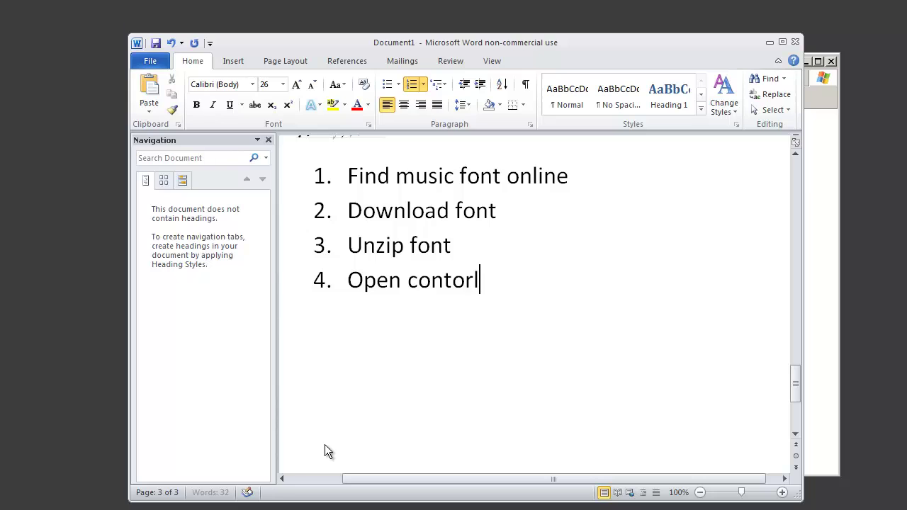
key(BackSpace)
key(BackSpace)
key(BackSpace)
text(rol panel)
key(Return)
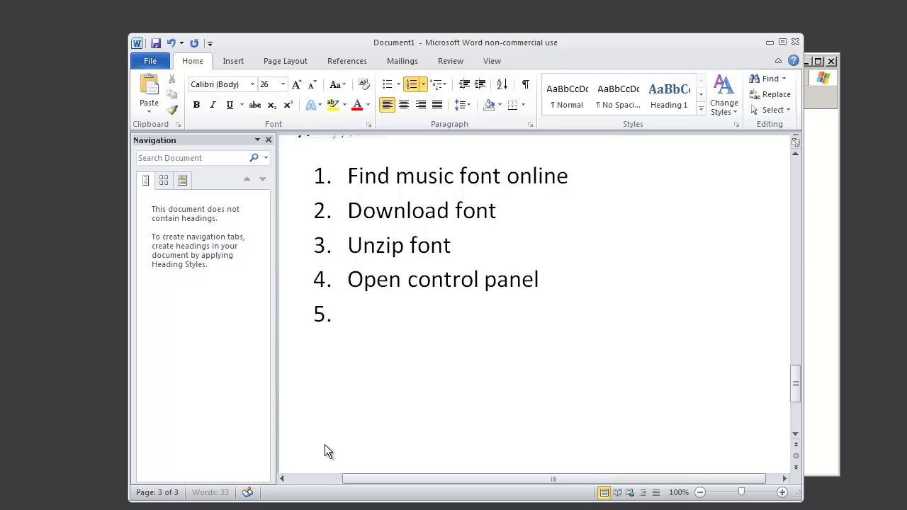
Step: Add "Open Fonts" and "Drag unzipped fonts into Fonts Folder" as the fifth and sixth list items
text(open Fonts)
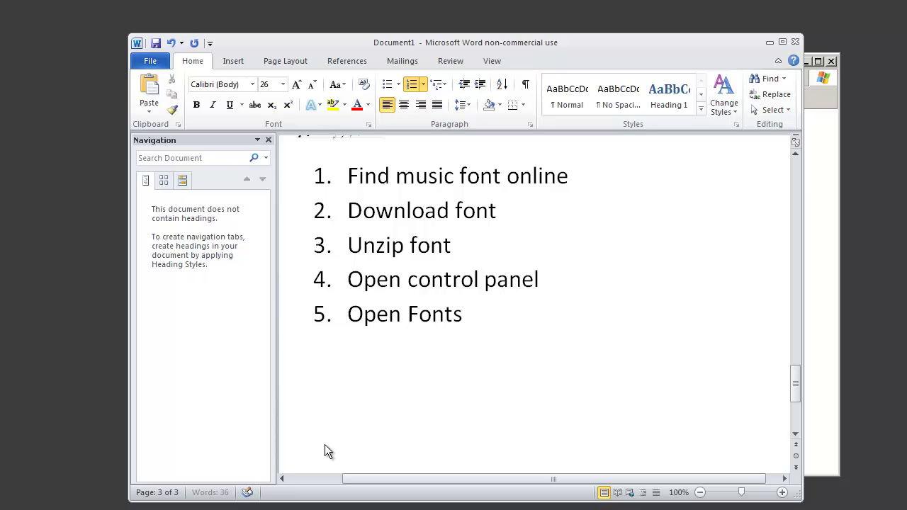
key(Return)
text(drag unzippe)
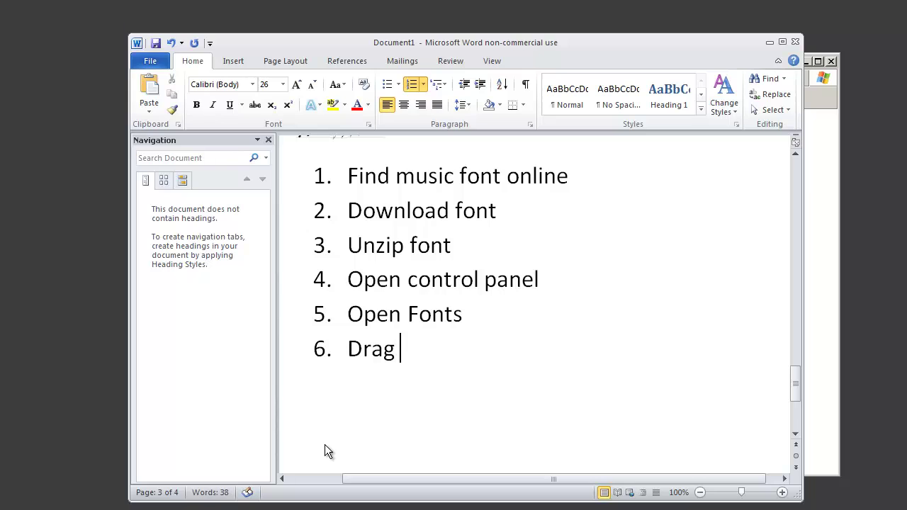
text(d )
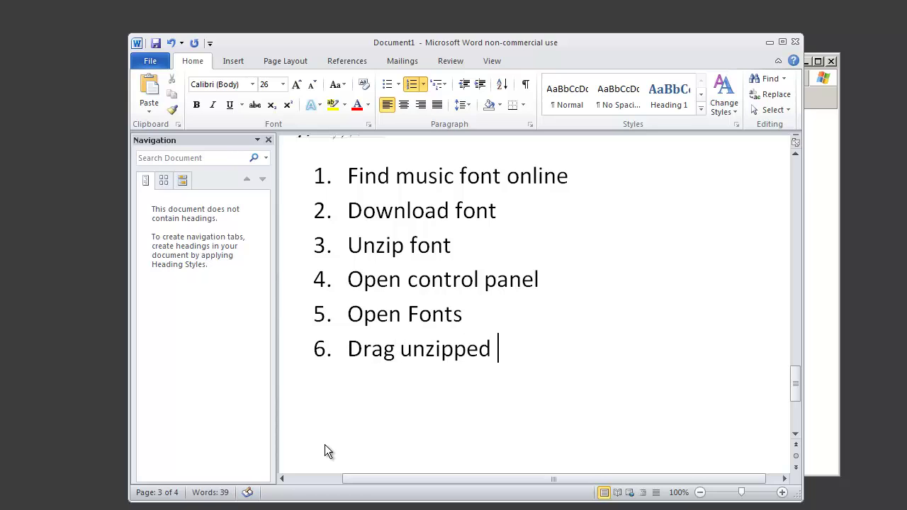
text(fonts into )
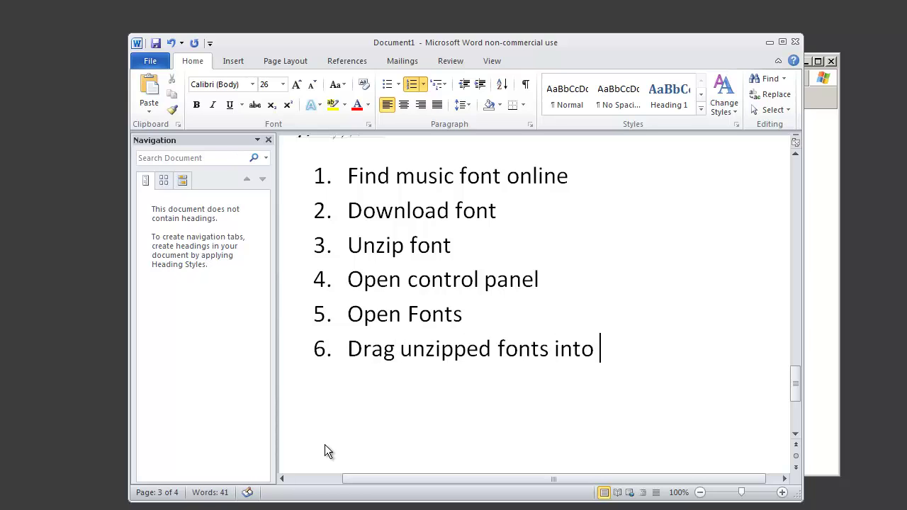
text(Fonts Folder)
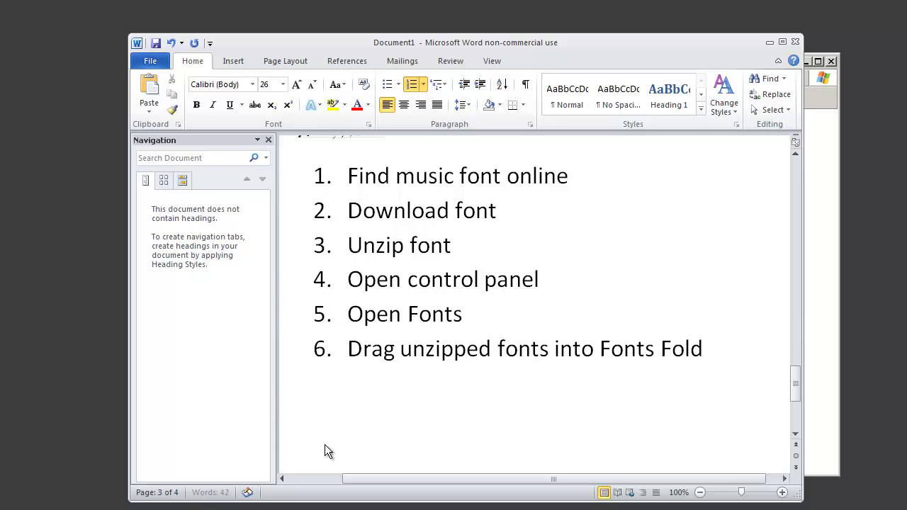
key(Return)
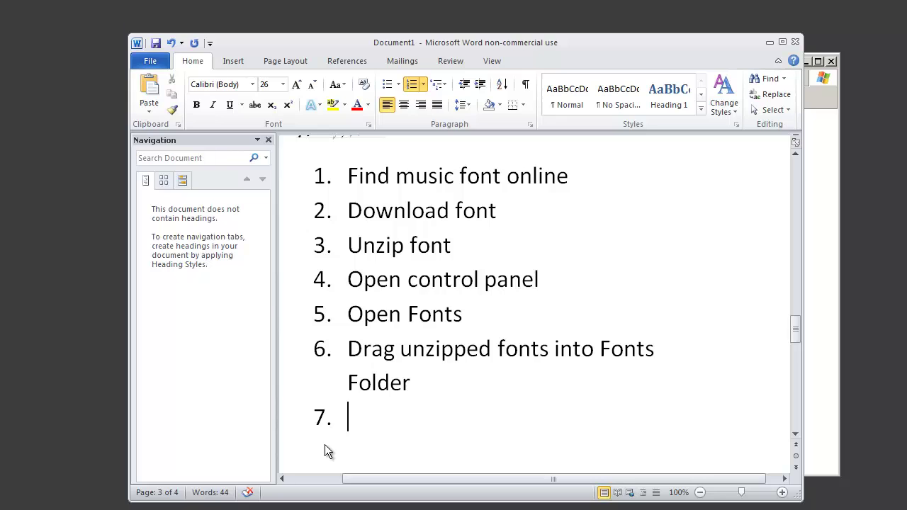
Step: Add "Open Word/Powerpoint/Excel...etc." as the seventh list item
text(Open Word)
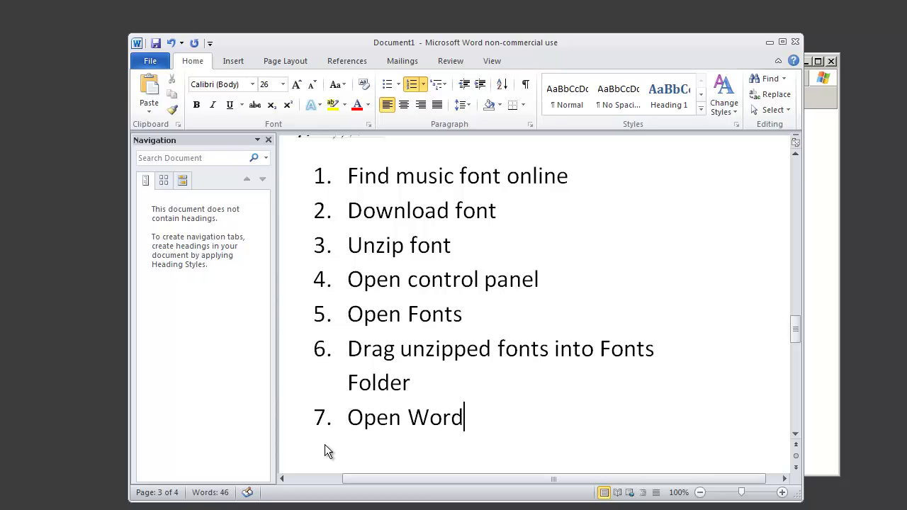
text(/Poer)
key(BackSpace)
key(BackSpace)
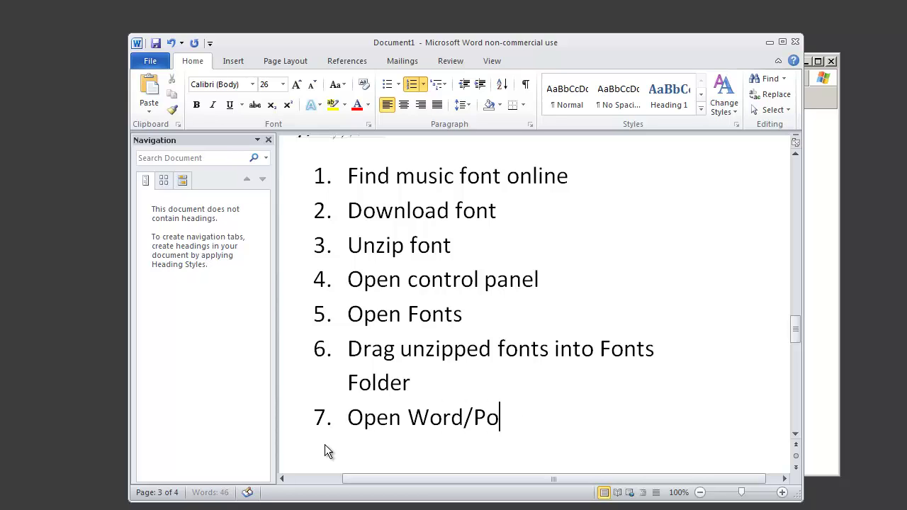
text(werpoint)
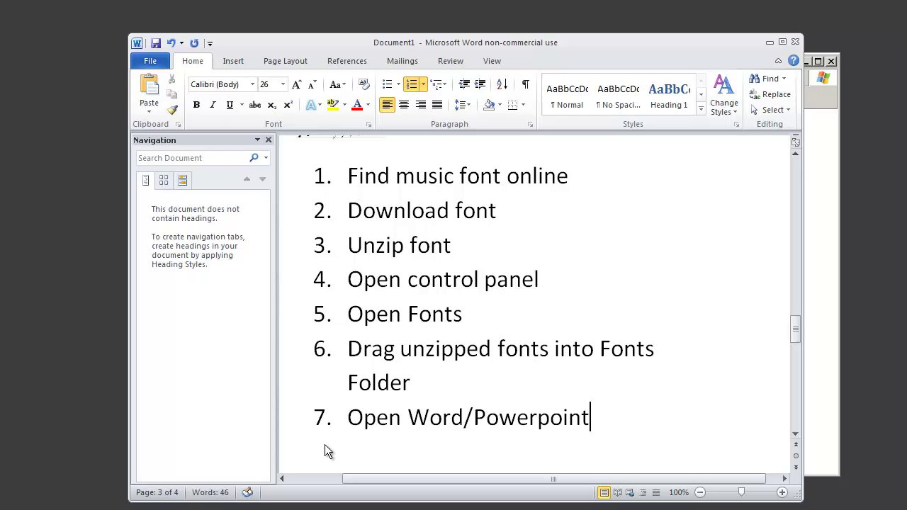
text(/Excel)
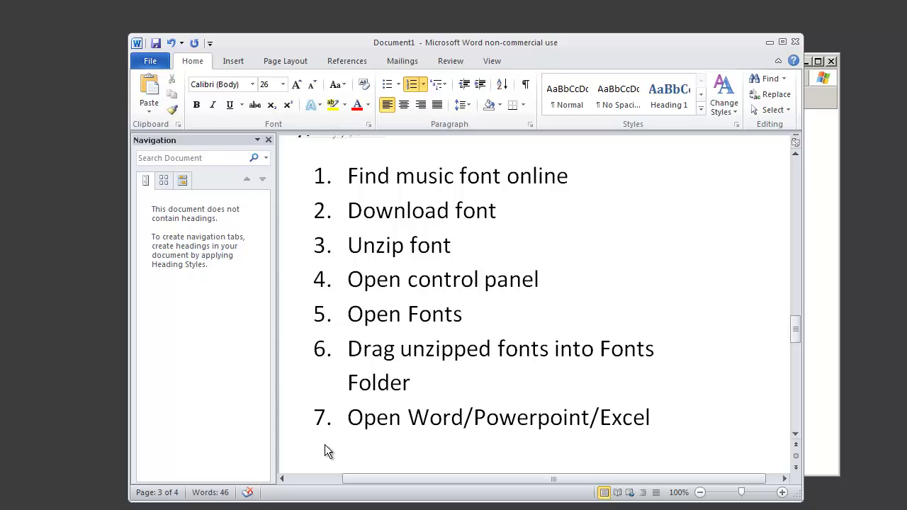
text(...etc.)
key(Return)
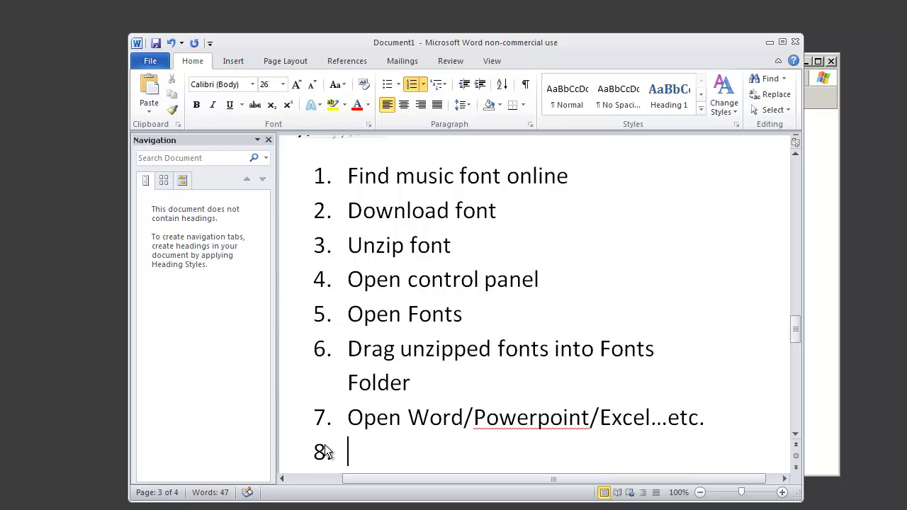
Step: Add "Select the music font.....type." as the eighth list item and end the list with blank lines below it
text(Switch to)
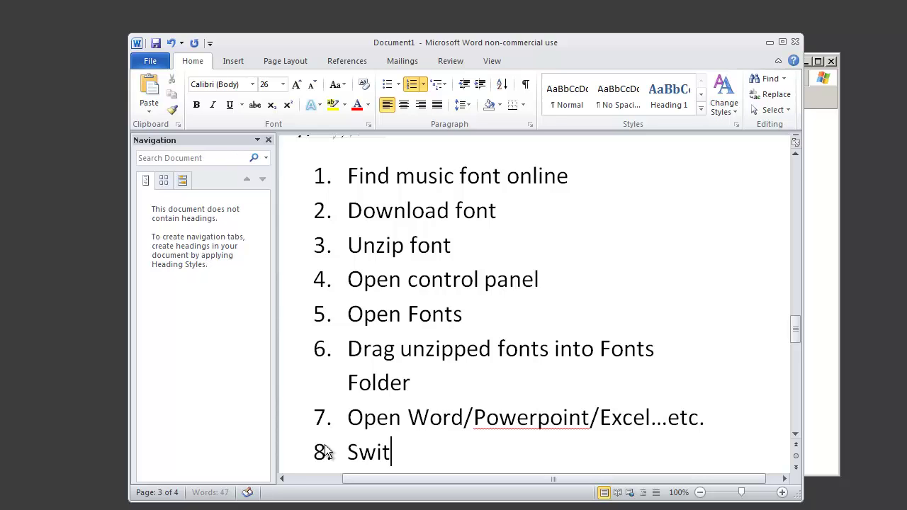
key(BackSpace)
key(BackSpace)
key(BackSpace)
key(BackSpace)
key(BackSpace)
key(BackSpace)
key(BackSpace)
key(BackSpace)
text(eel)
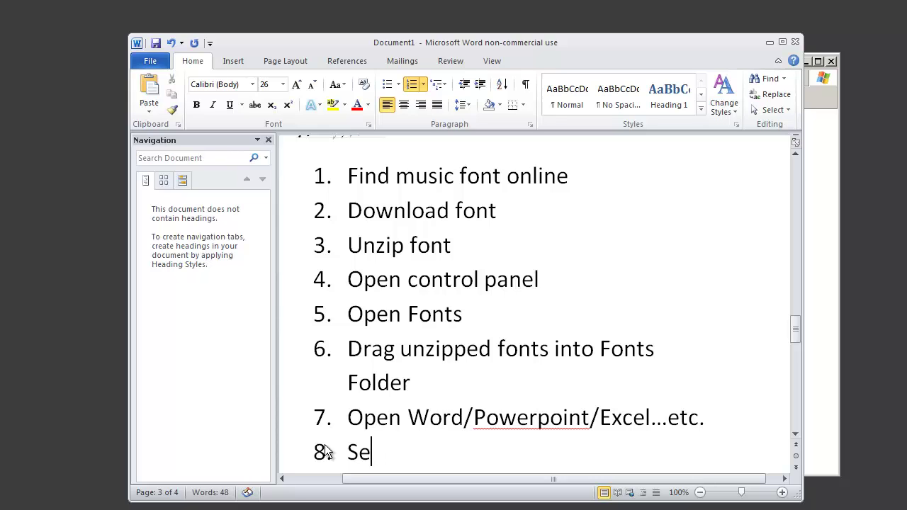
key(BackSpace)
key(BackSpace)
text(lect th)
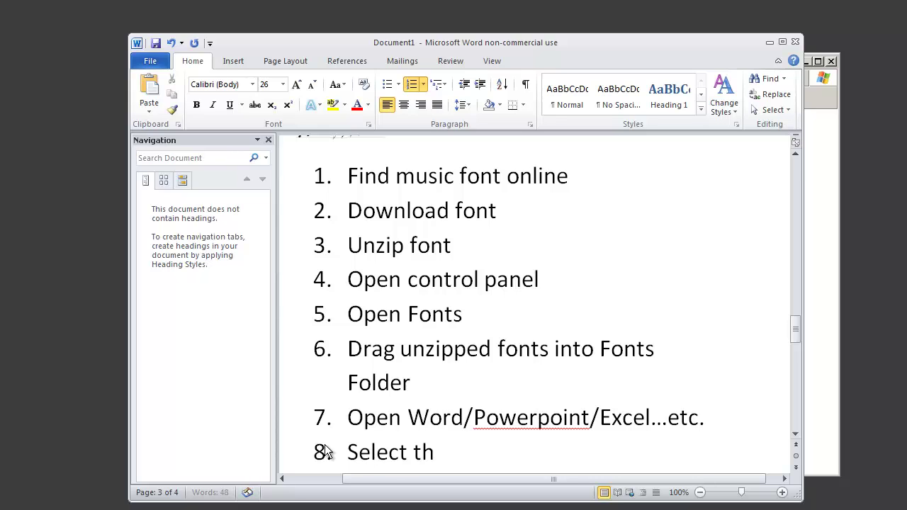
text(e music font.)
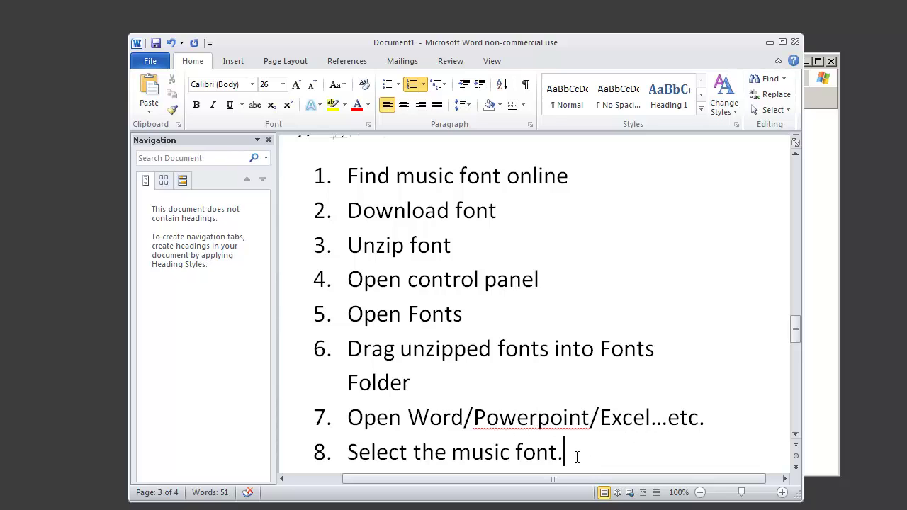
text(...type.)
key(Return)
key(Return)
key(Return)
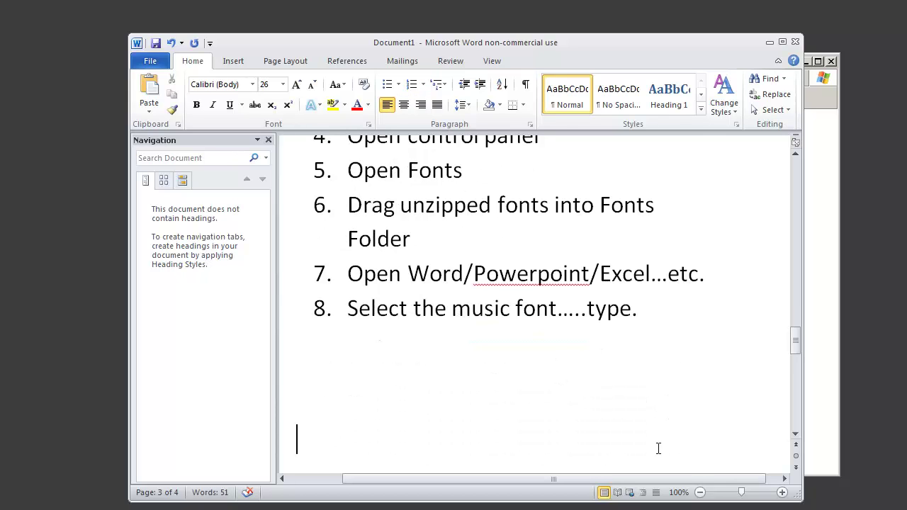
Step: Write the note "Unzip Software.... Google it, install it." below the numbered list
text(Unzip Sof)
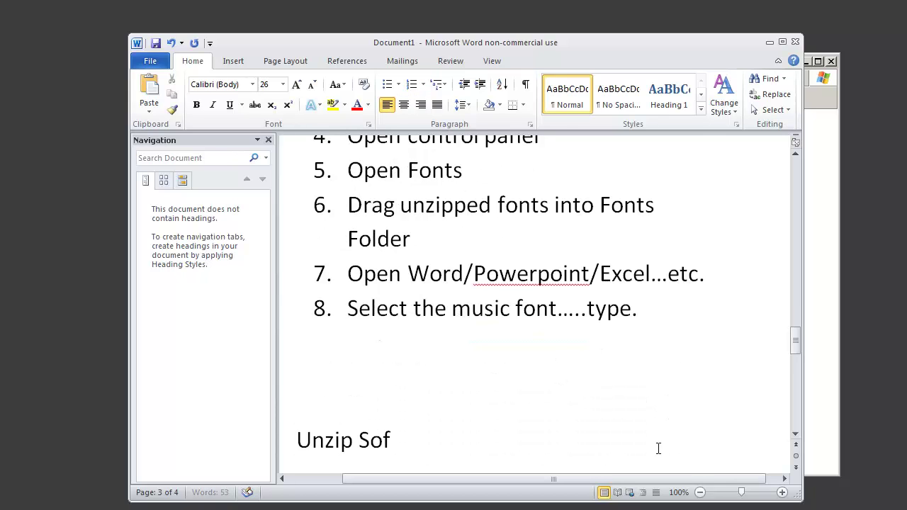
text(tware.... )
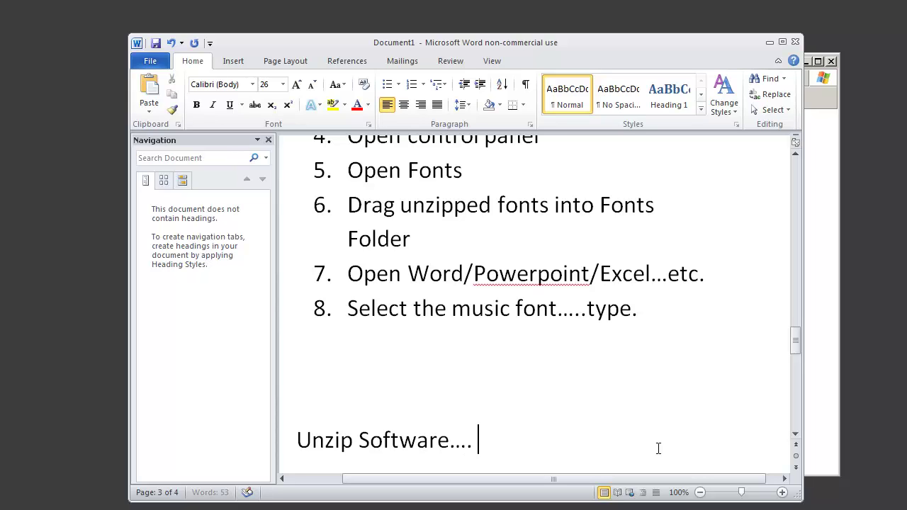
text(google it, )
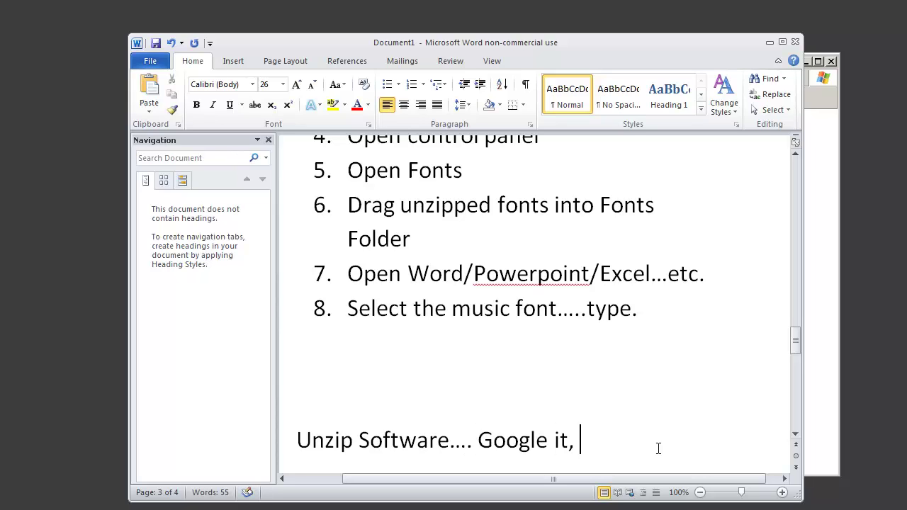
text(installit)
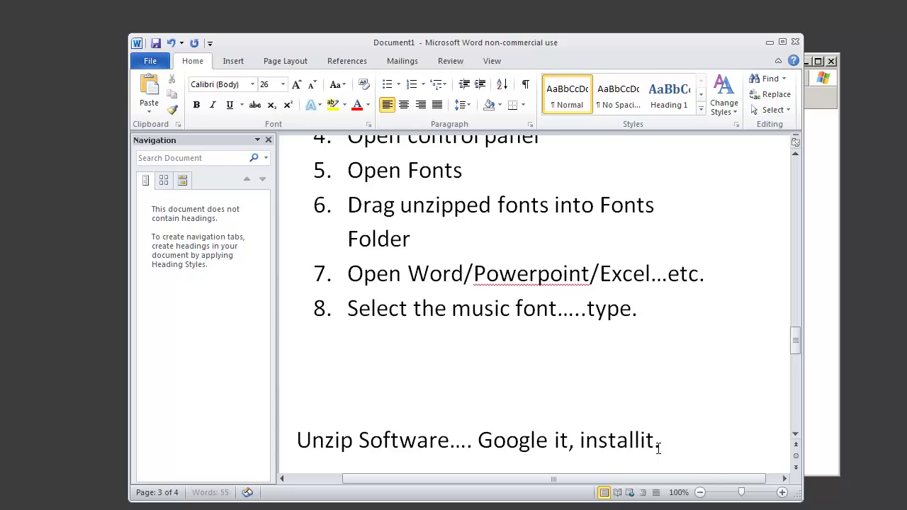
key(BackSpace)
key(BackSpace)
key(BackSpace)
text(it.)
key(Return)
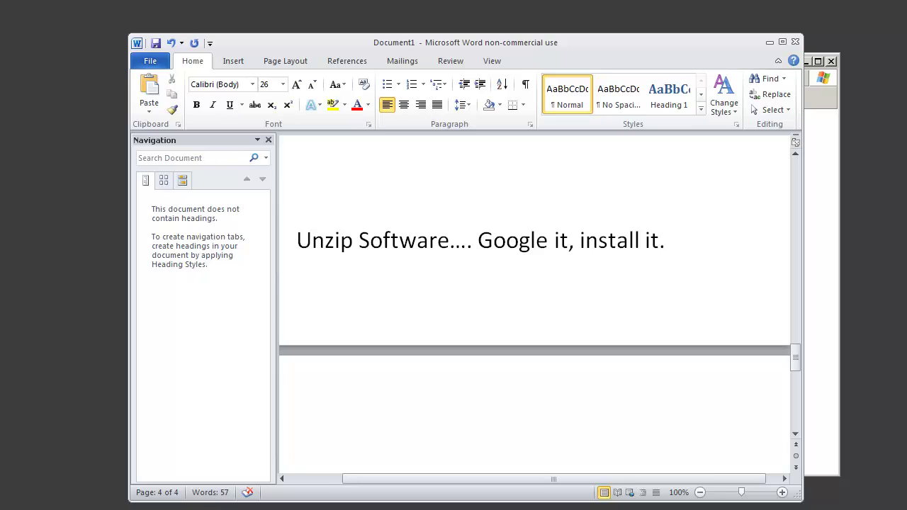
text(ww)
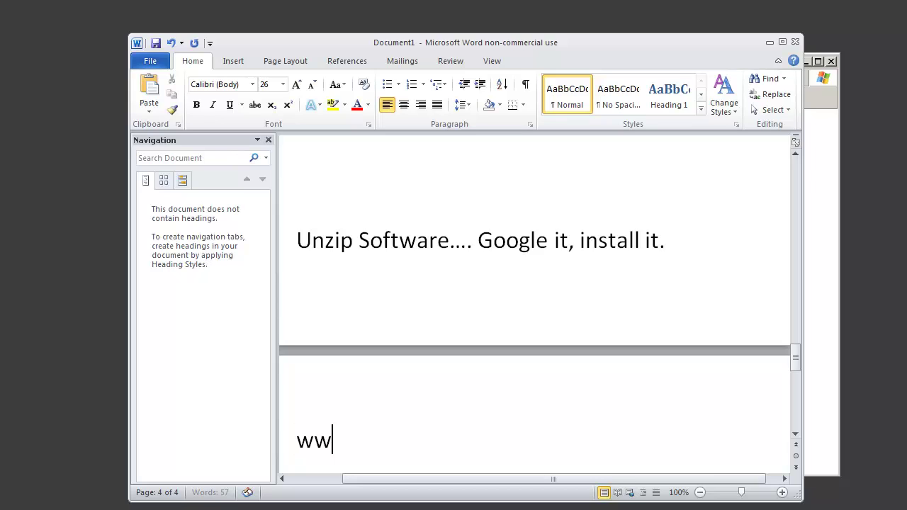
text(w.happysn)
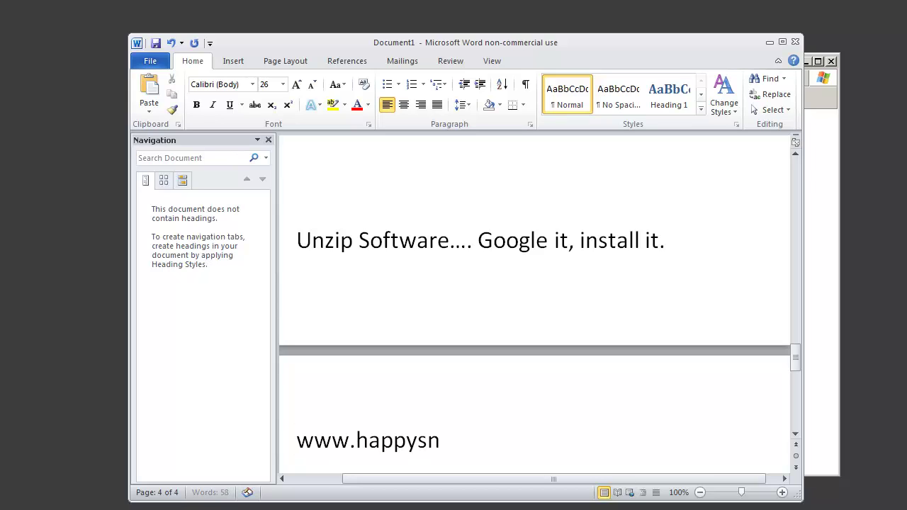
text(appychappy.com)
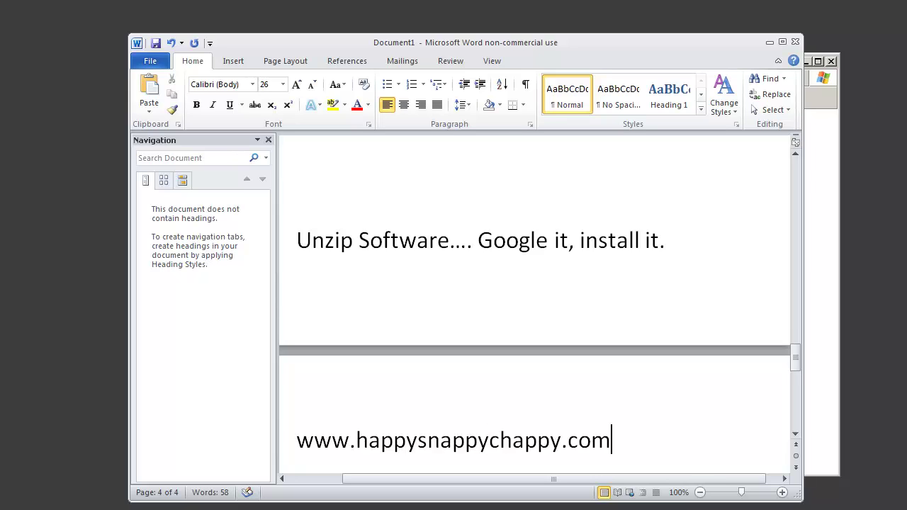
key(Return)
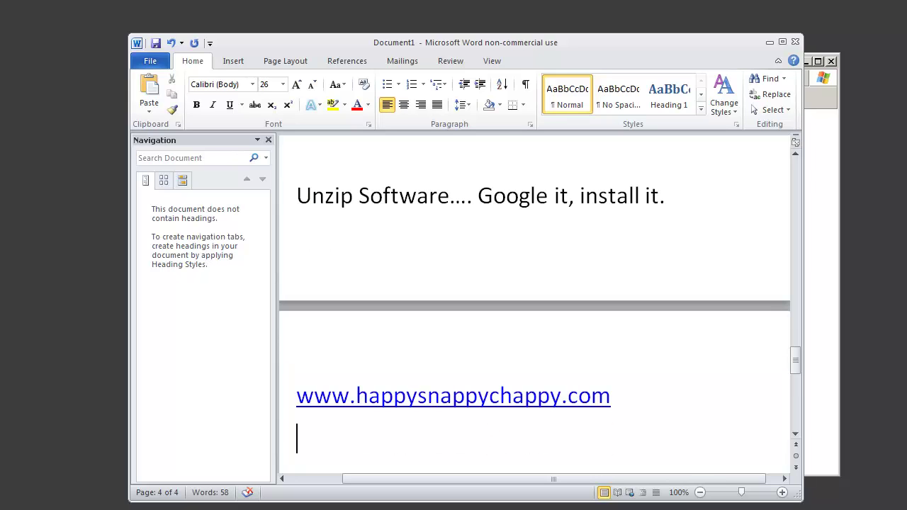
text(www.freebiew)
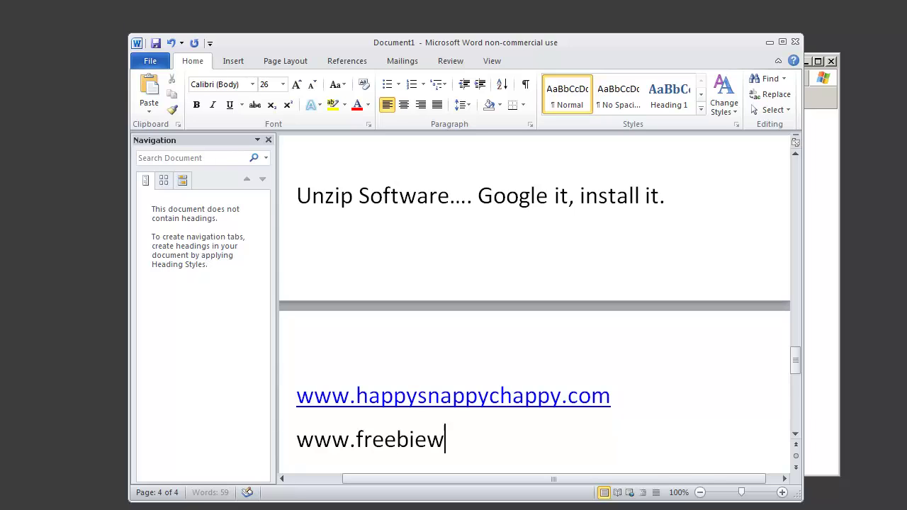
key(BackSpace)
text(stalker.com)
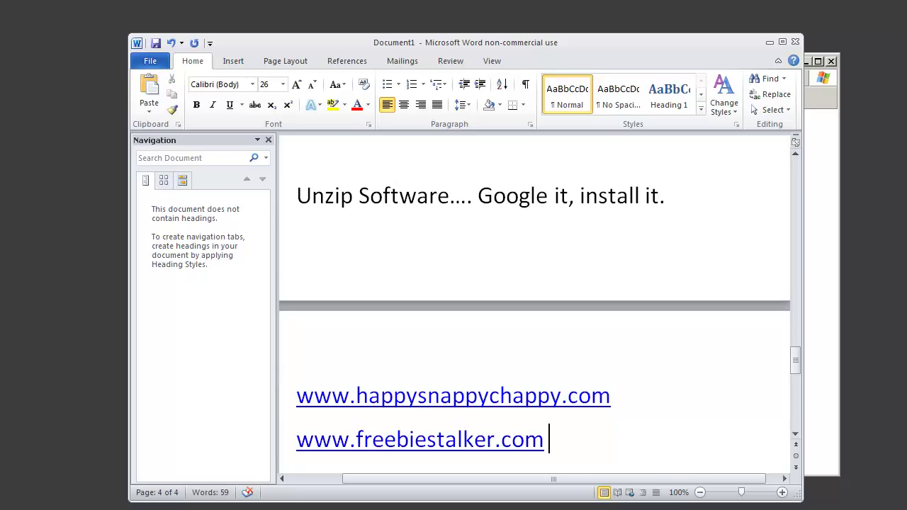
key(Return)
key(Return)
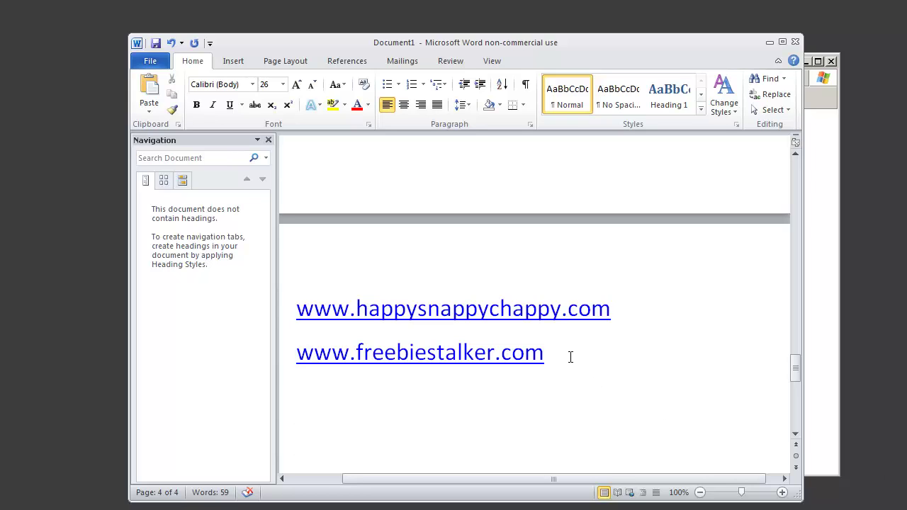
Step: Write "The awesome book of free stuff" on the line below the web addresses and select that line
drag(564, 356, 288, 345)
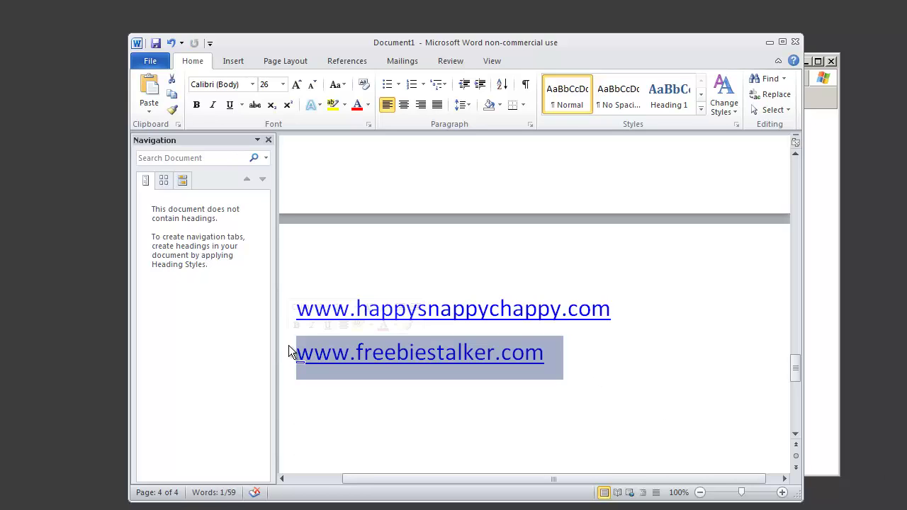
click(451, 401)
text(The aw)
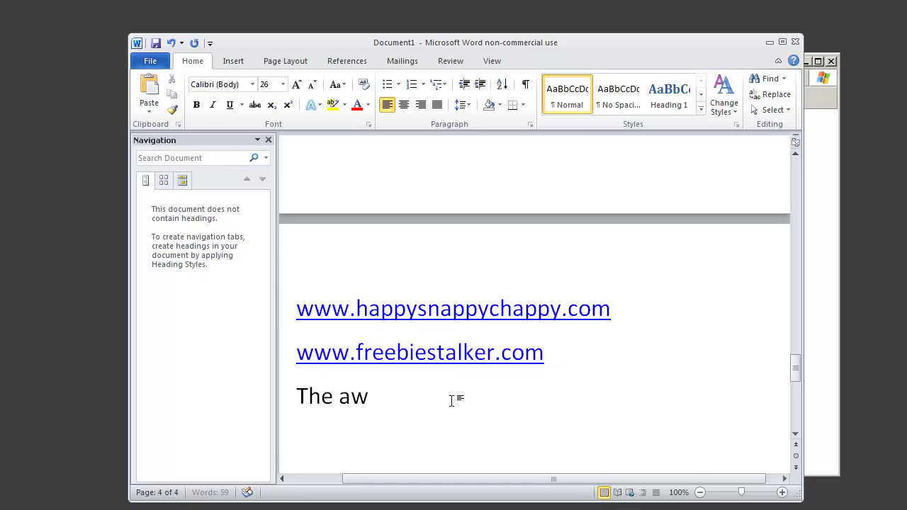
text(esome boo)
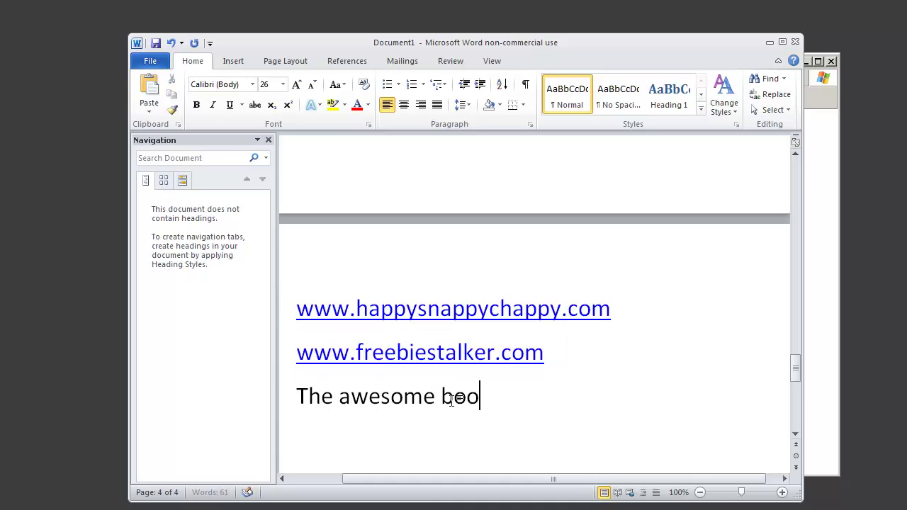
text(k of free stuff)
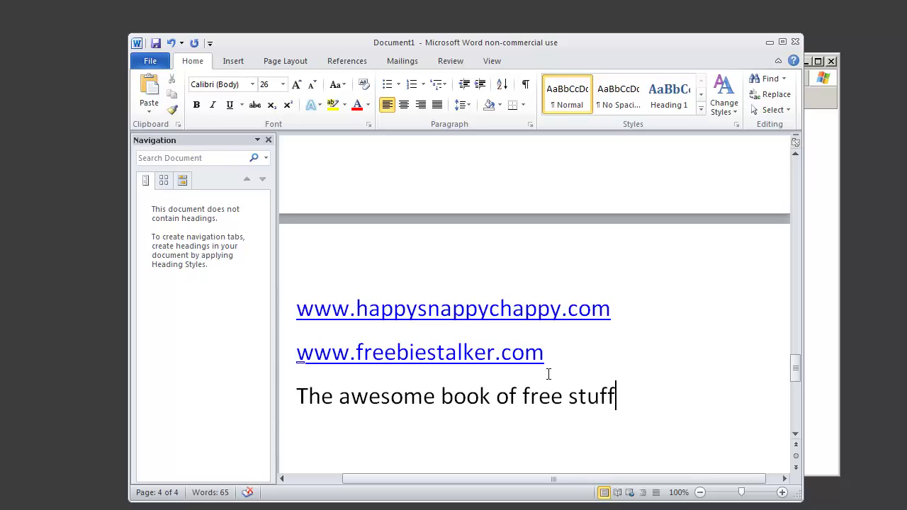
drag(624, 395, 321, 390)
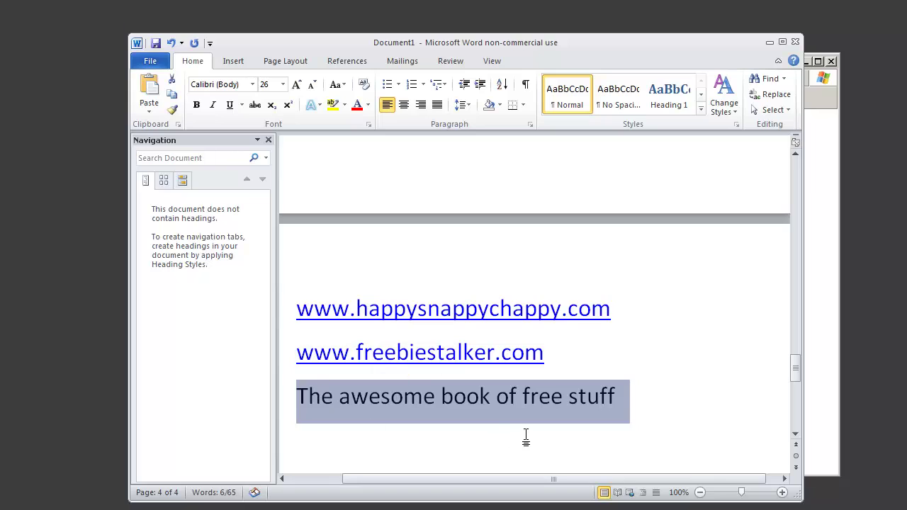